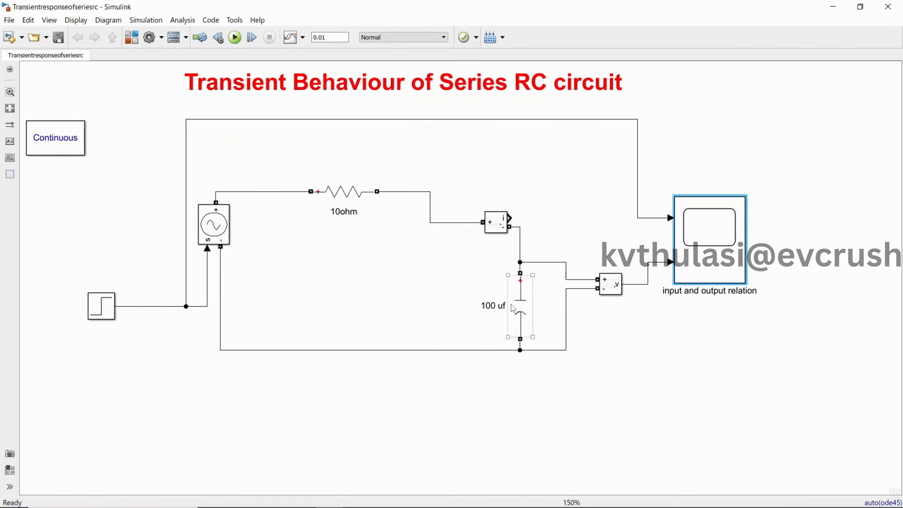
# Step: Run the series RC simulation and examine the input and output relation scope in an enlarged window
pyautogui.click(235, 37)
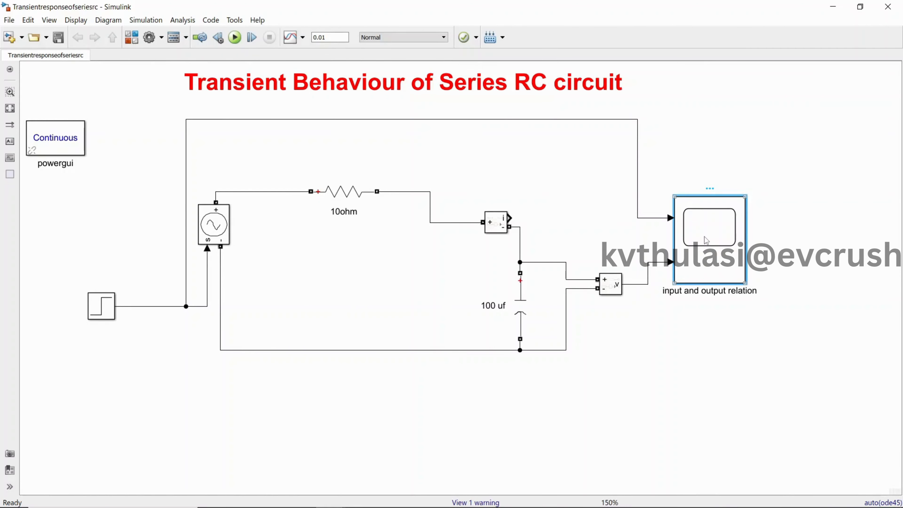
pyautogui.doubleClick(704, 236)
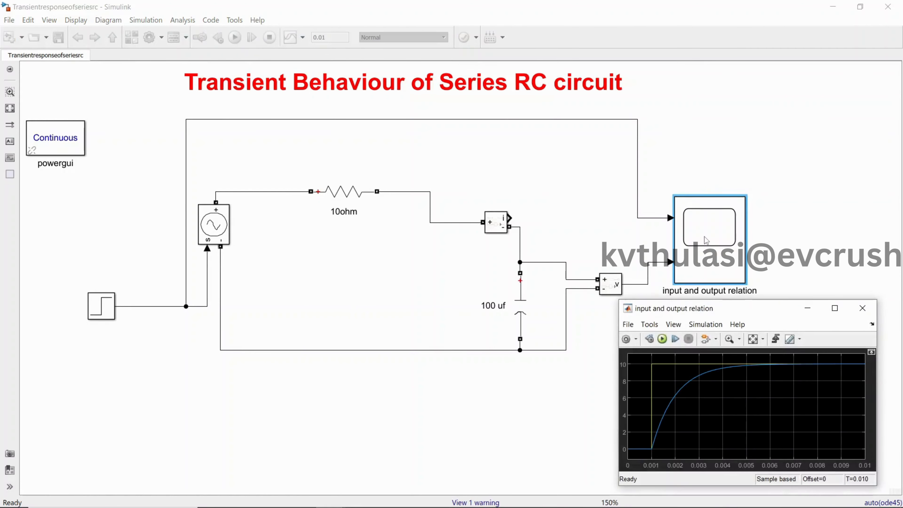
pyautogui.click(834, 307)
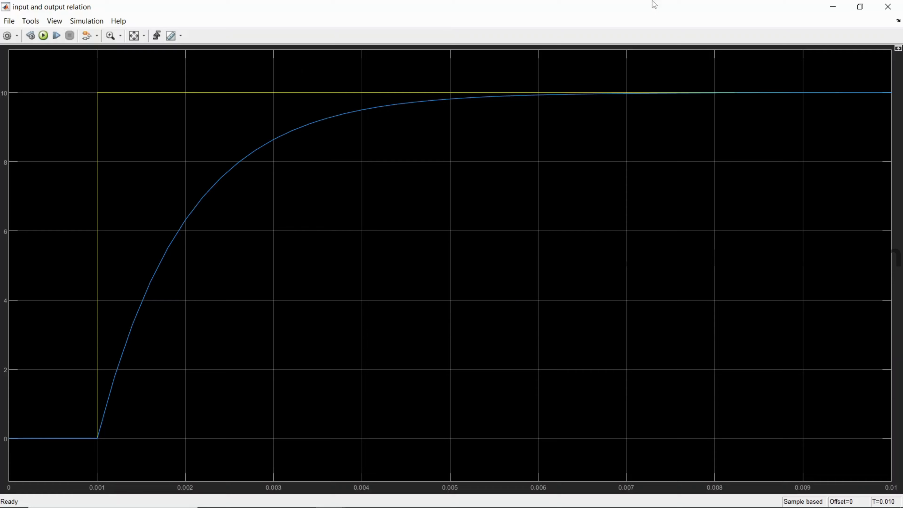
pyautogui.click(832, 6)
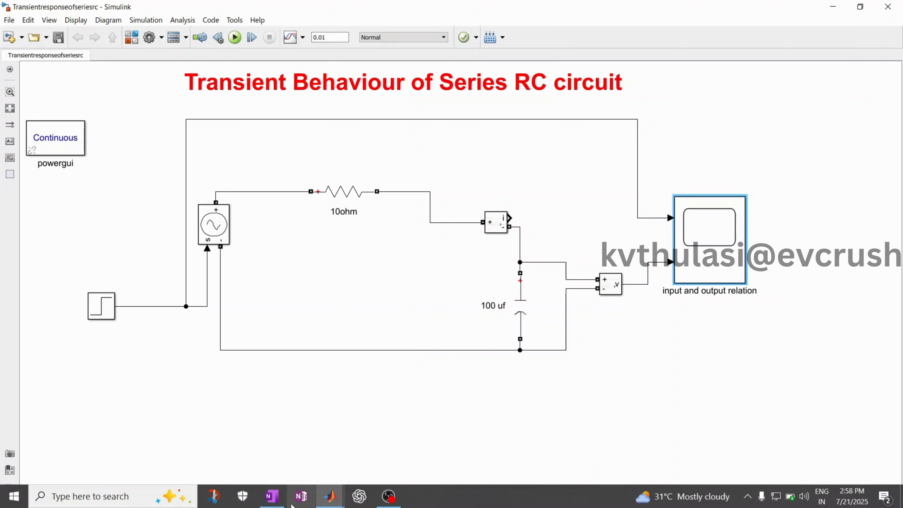
pyautogui.click(273, 498)
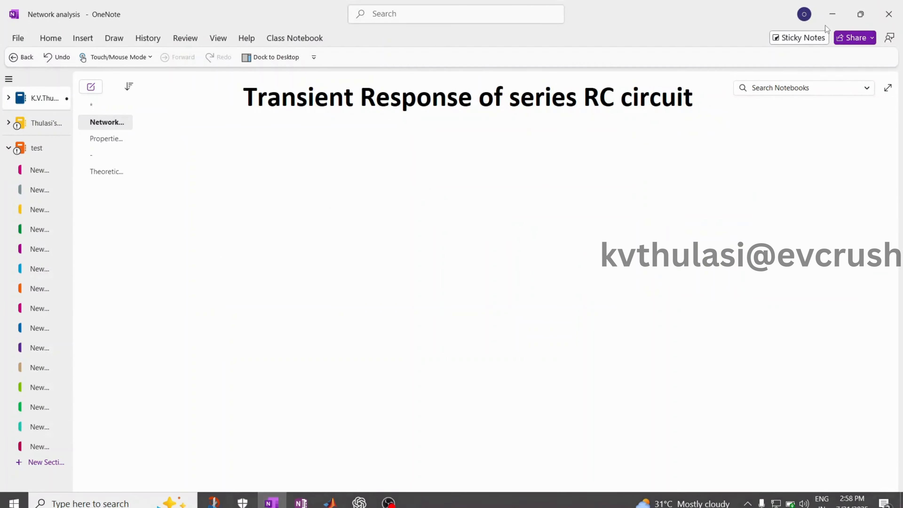
pyautogui.click(832, 14)
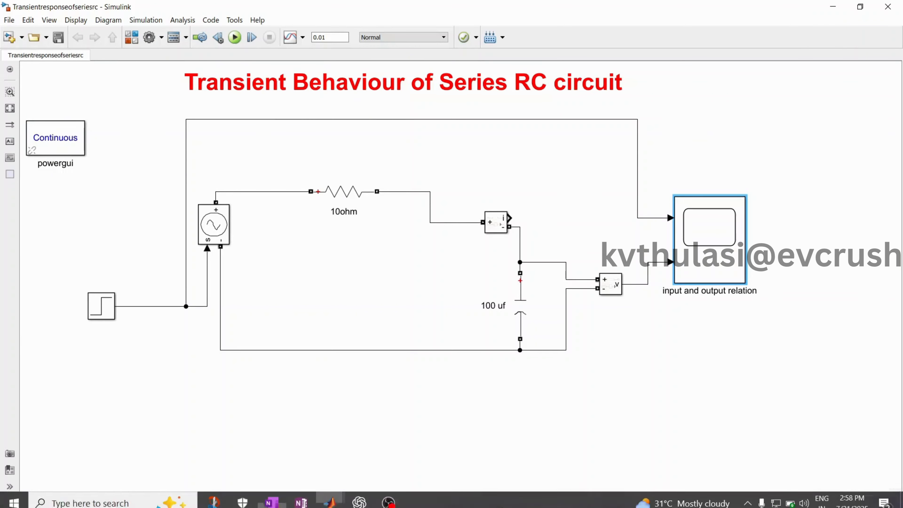
# Step: Switch to the main MATLAB window and create a new blank Simulink model
pyautogui.click(327, 500)
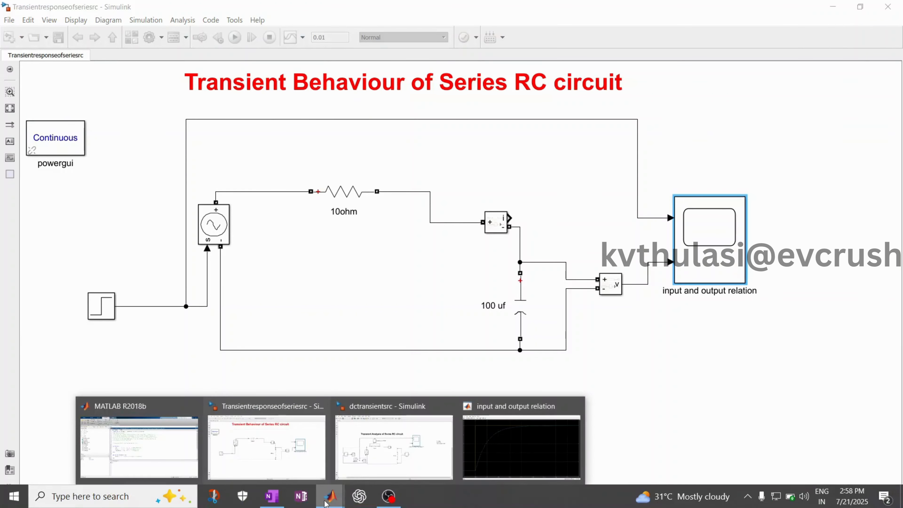
pyautogui.click(119, 421)
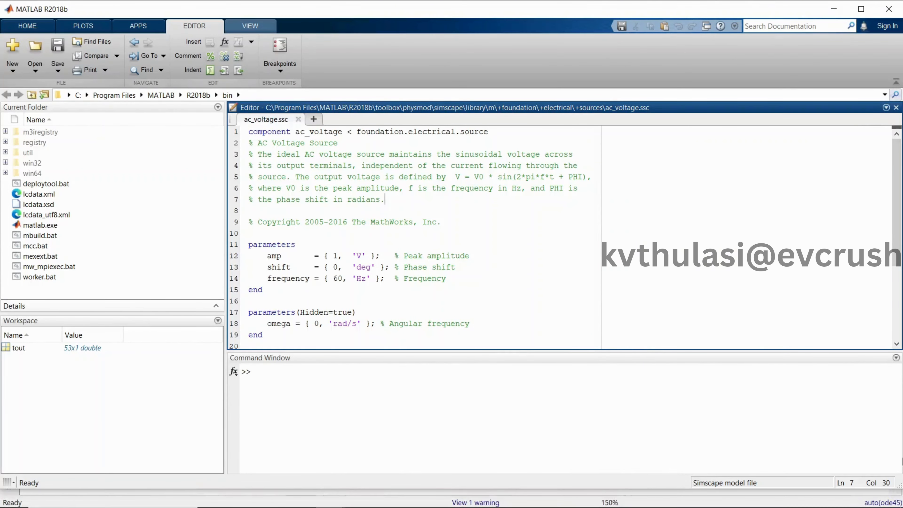
pyautogui.click(43, 29)
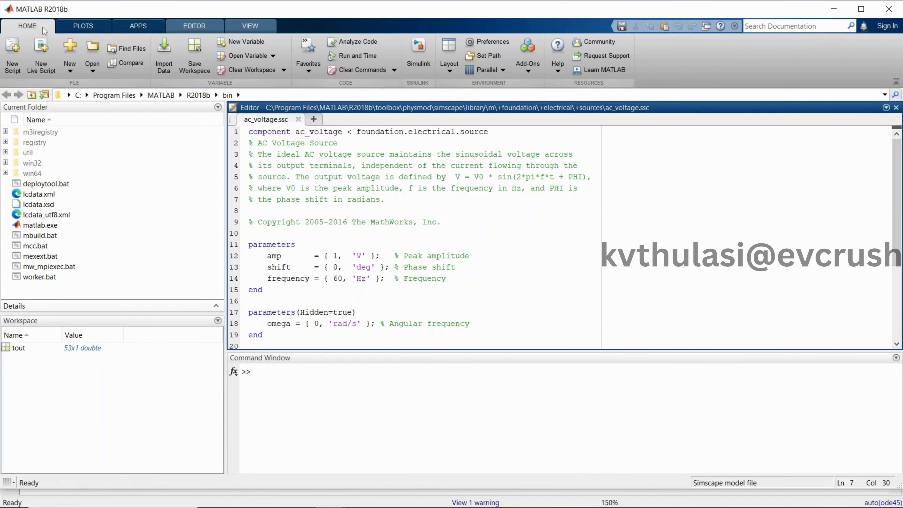
pyautogui.click(413, 52)
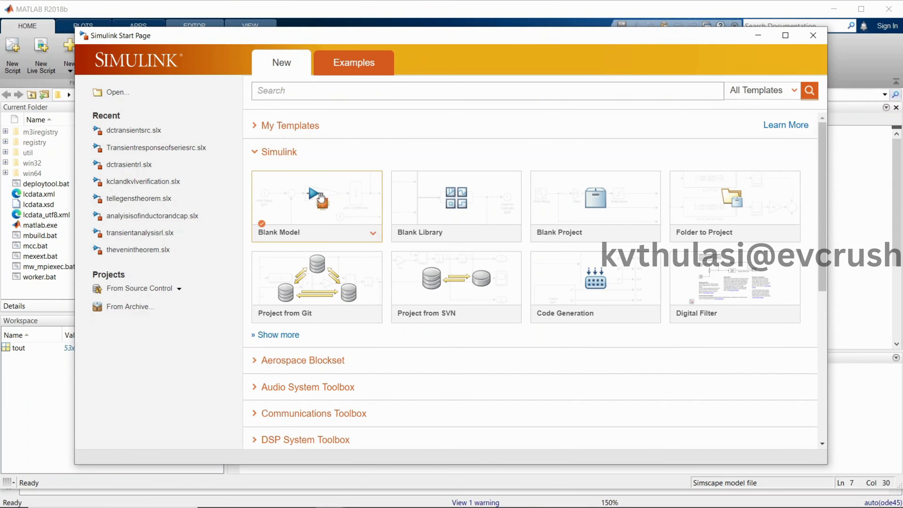
pyautogui.click(308, 210)
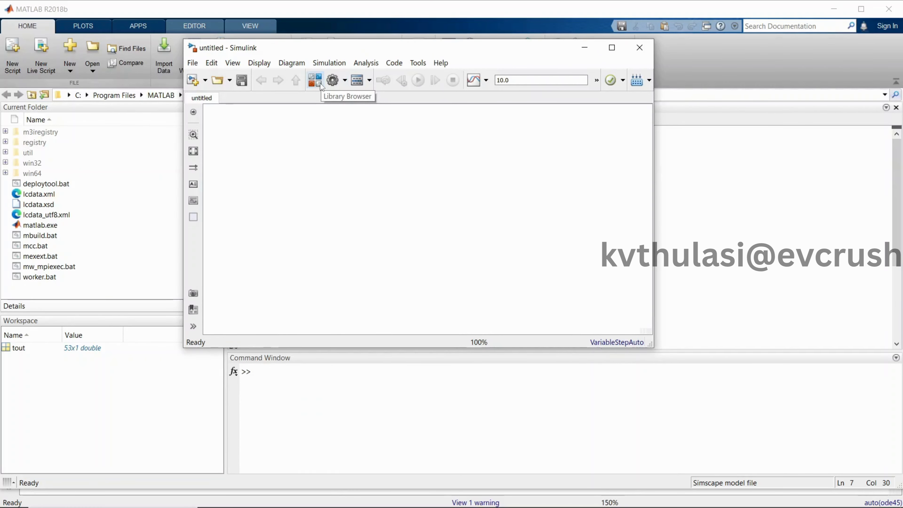
# Step: Arrange the blank model as a tall window beside the reference Transient Behaviour of Series RC circuit model
pyautogui.click(321, 85)
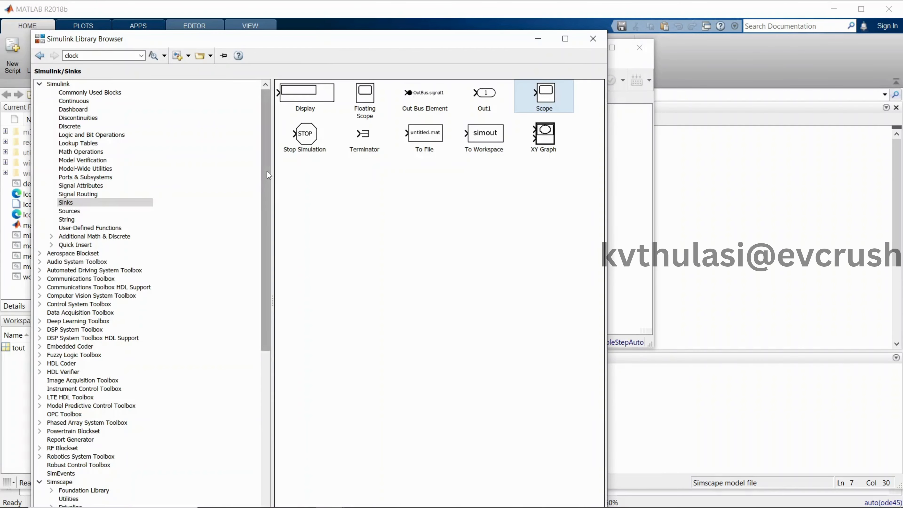
pyautogui.click(537, 38)
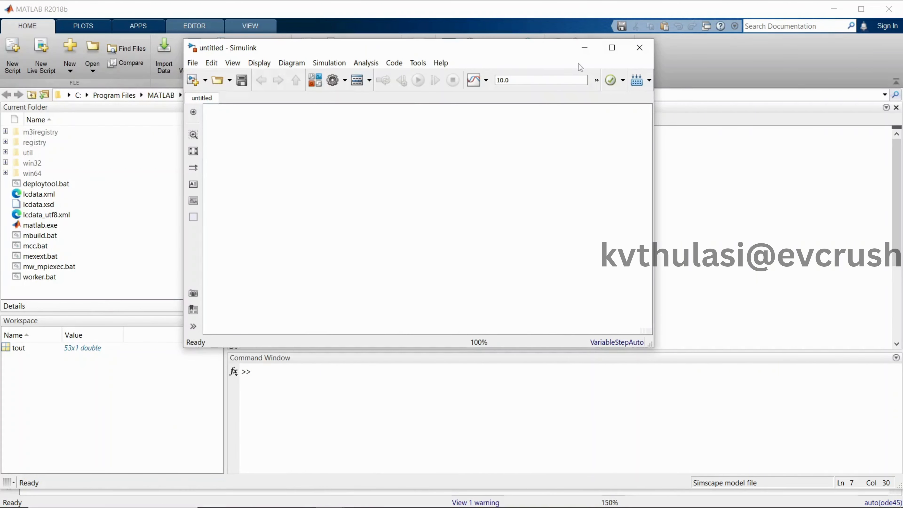
pyautogui.click(727, 3)
pyautogui.click(833, 8)
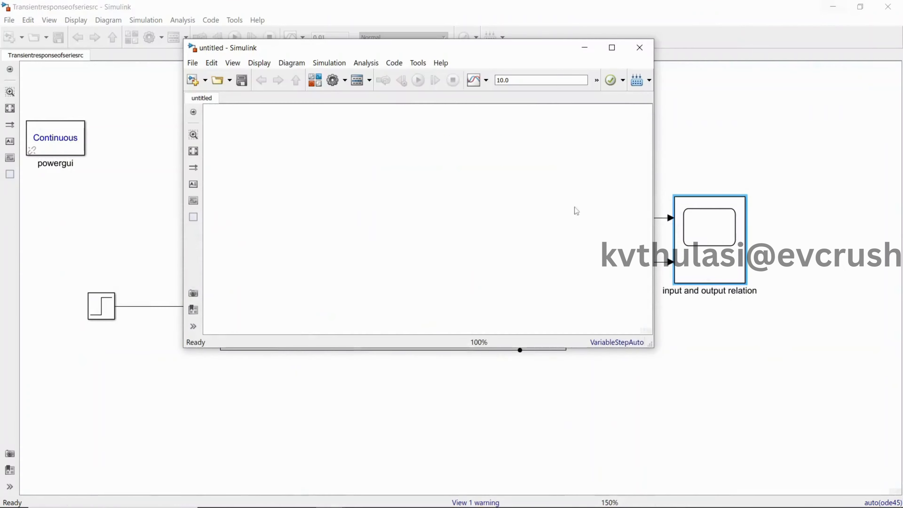
pyautogui.moveTo(410, 55); pyautogui.dragTo(702, 59)
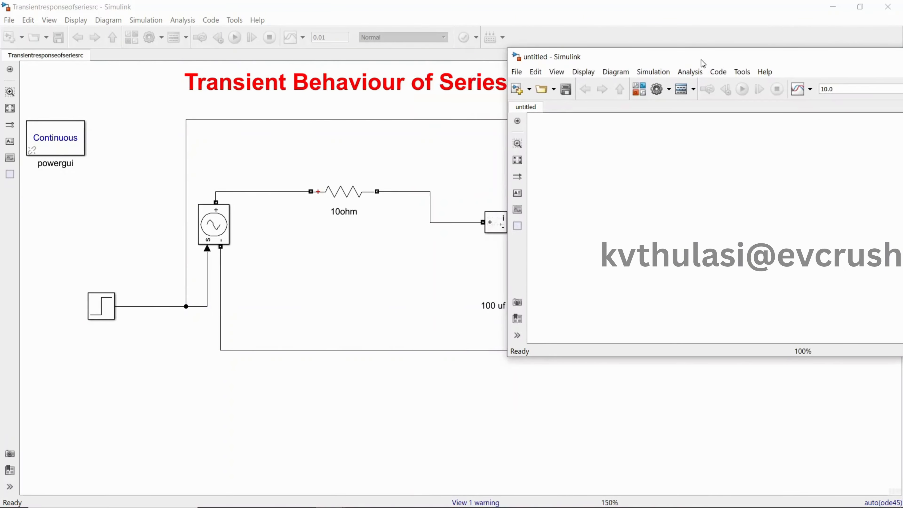
pyautogui.click(462, 8)
pyautogui.click(860, 7)
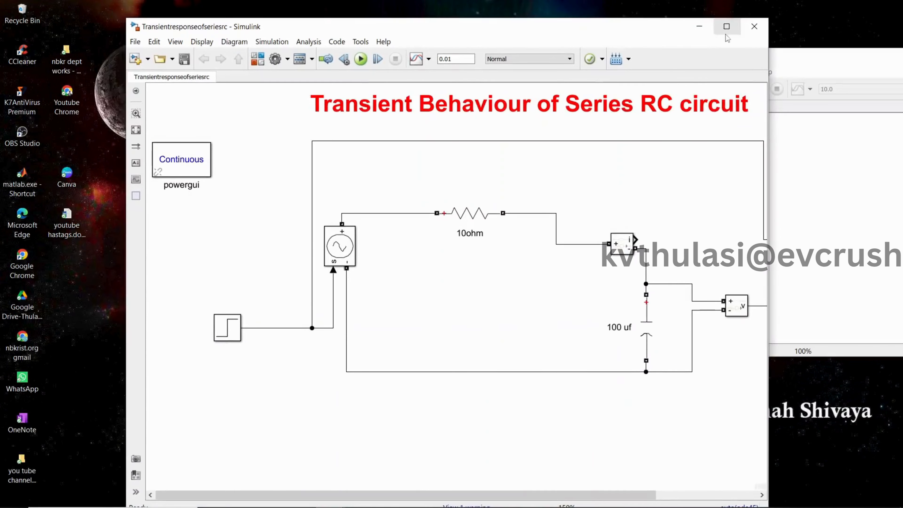
pyautogui.moveTo(563, 40); pyautogui.dragTo(276, 73)
pyautogui.click(674, 320)
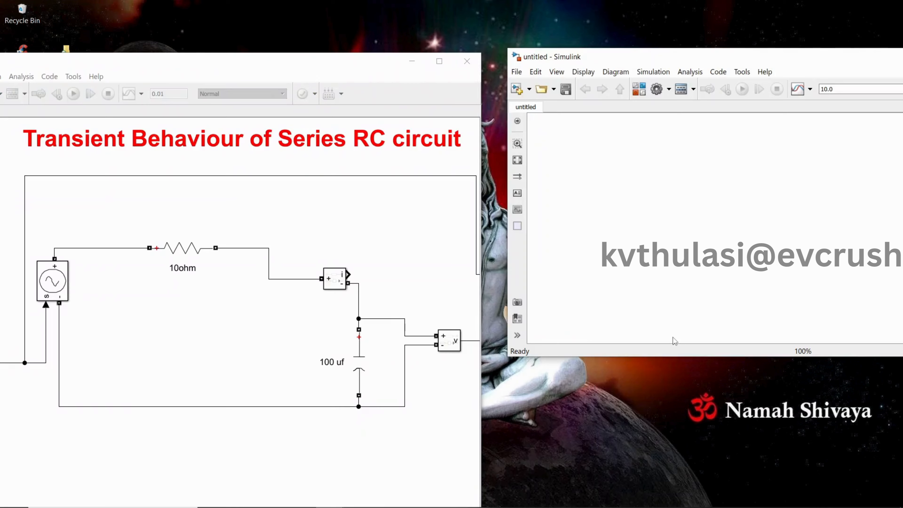
pyautogui.moveTo(671, 357); pyautogui.dragTo(671, 507)
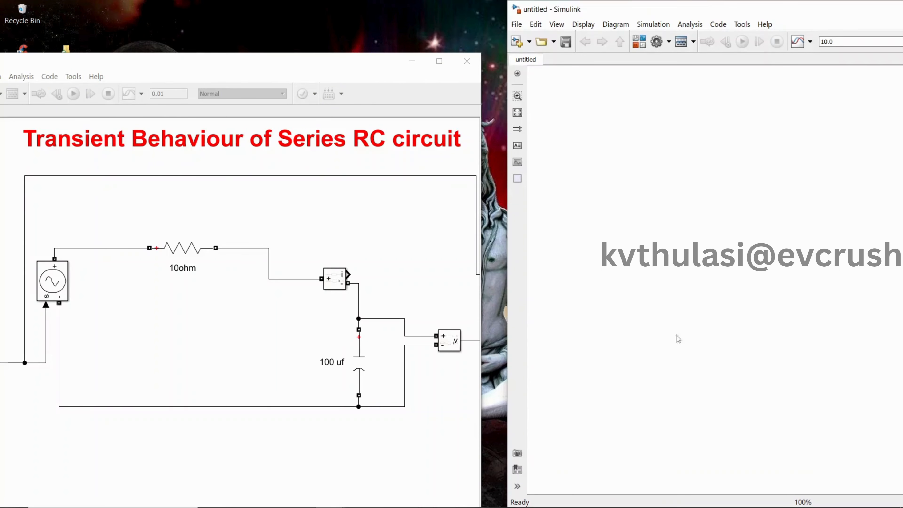
pyautogui.moveTo(624, 10); pyautogui.dragTo(561, 16)
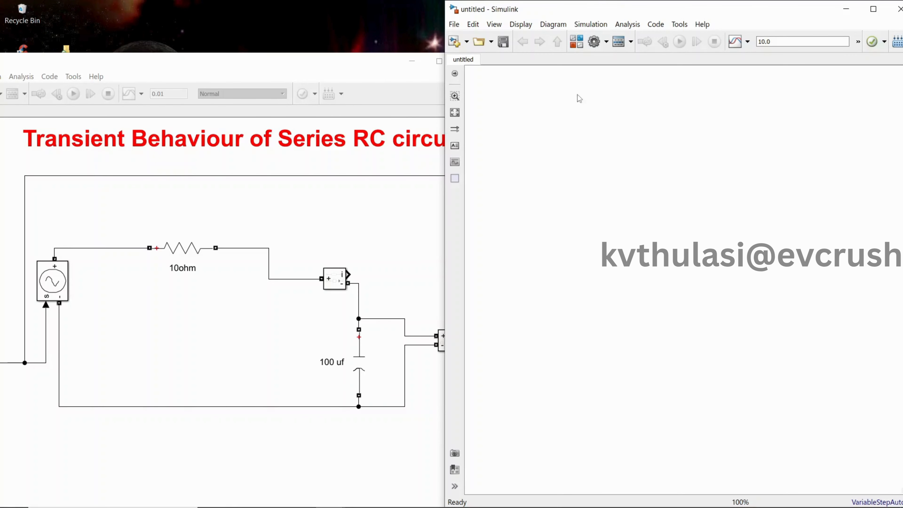
# Step: Open the Electrical Sources library of Simscape Electrical's Specialized Power Systems Fundamental Blocks
pyautogui.click(576, 45)
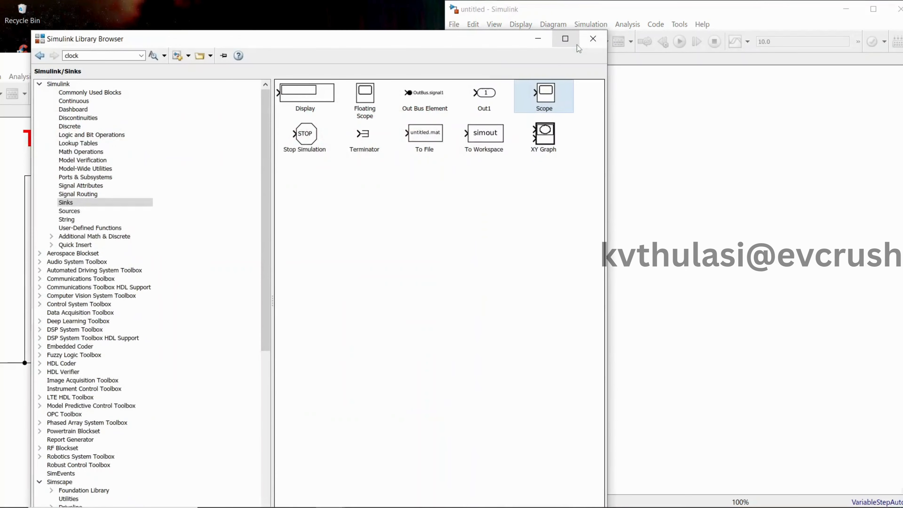
pyautogui.click(597, 40)
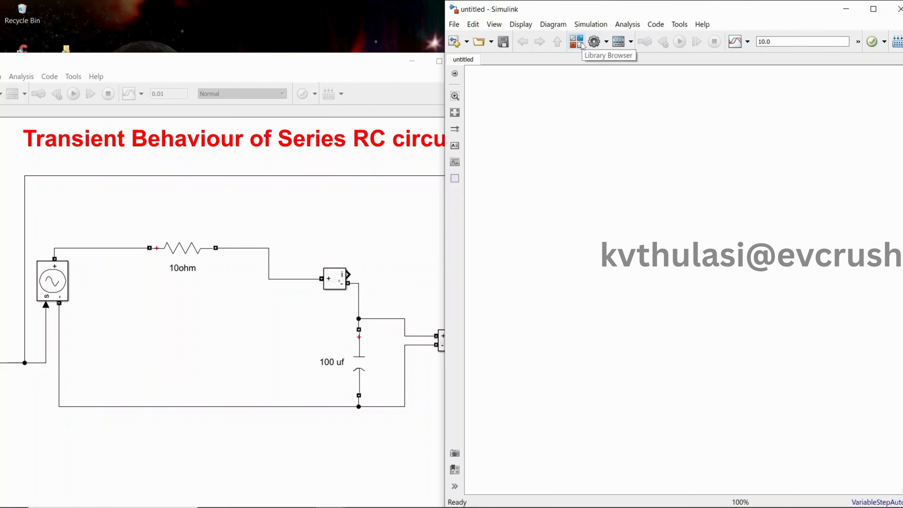
pyautogui.click(576, 42)
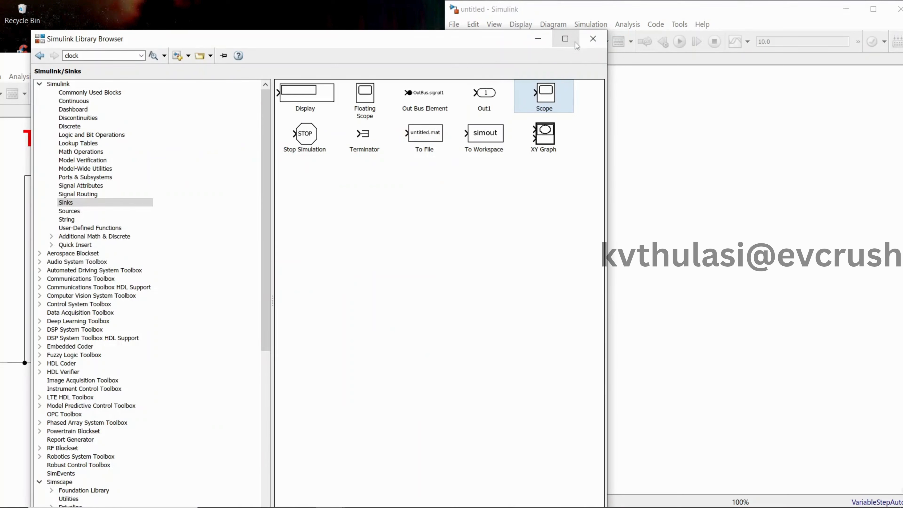
pyautogui.click(267, 251)
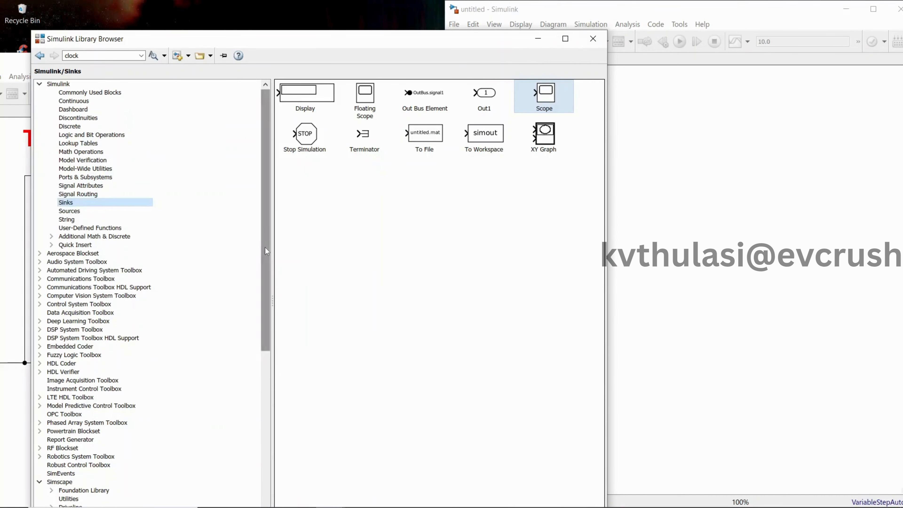
pyautogui.moveTo(267, 251); pyautogui.dragTo(267, 387)
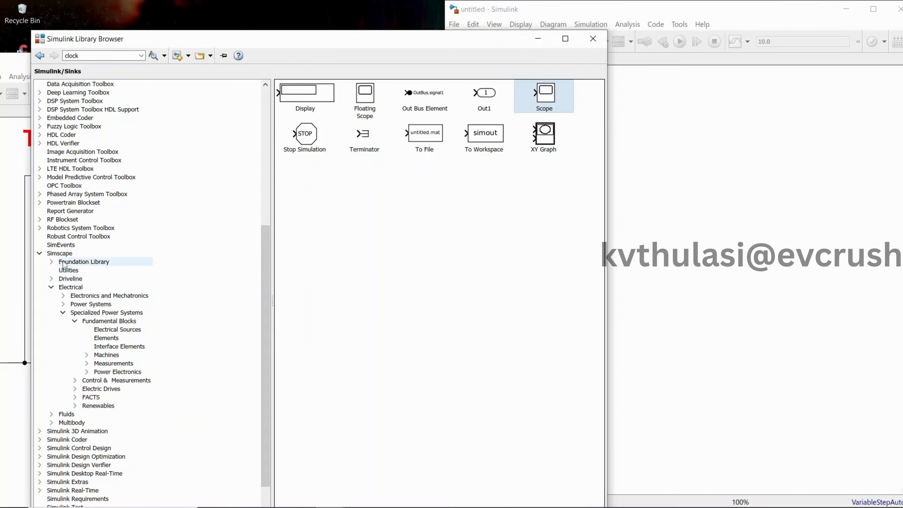
pyautogui.click(61, 253)
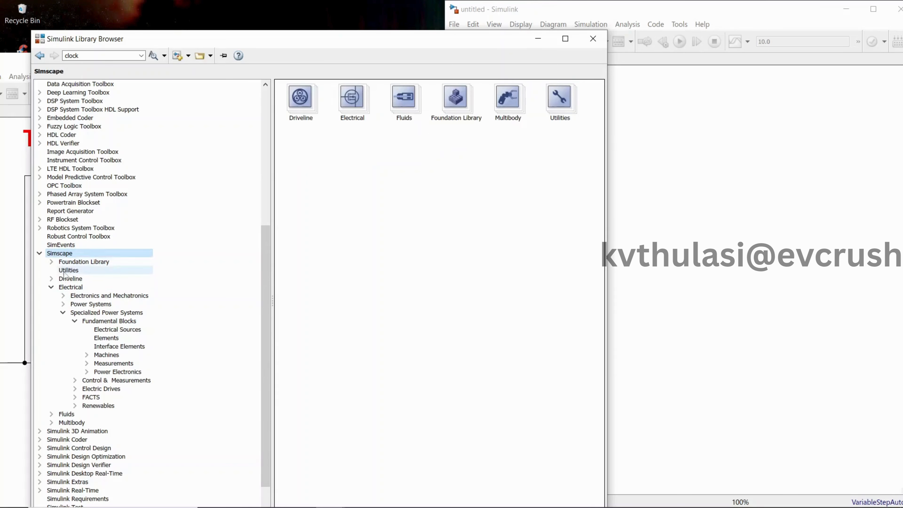
pyautogui.click(70, 287)
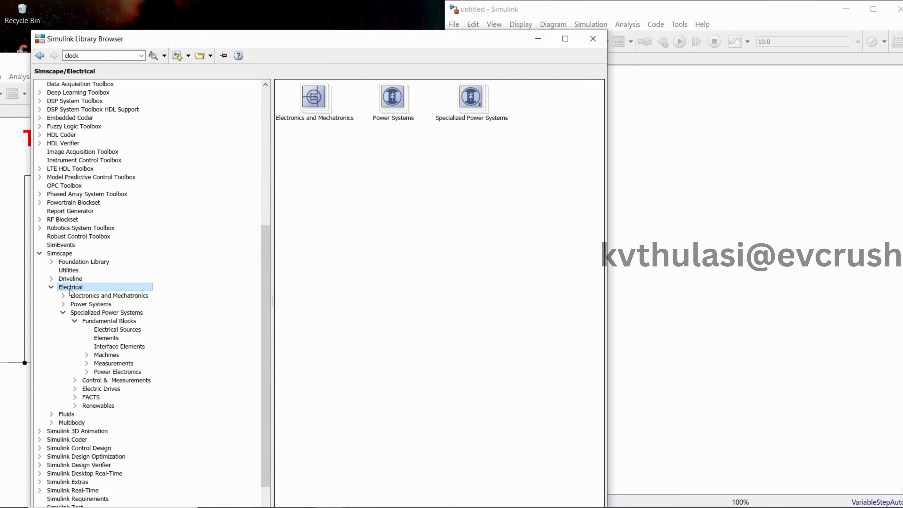
pyautogui.click(84, 313)
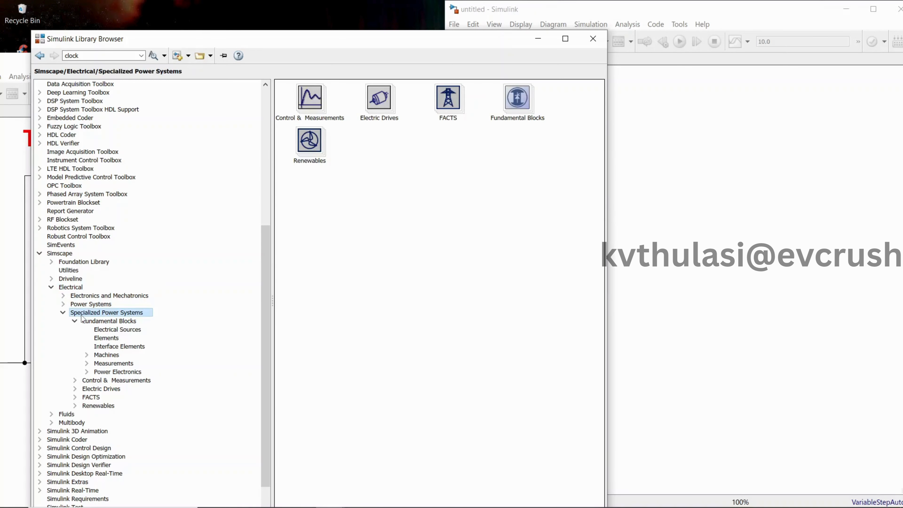
pyautogui.click(99, 333)
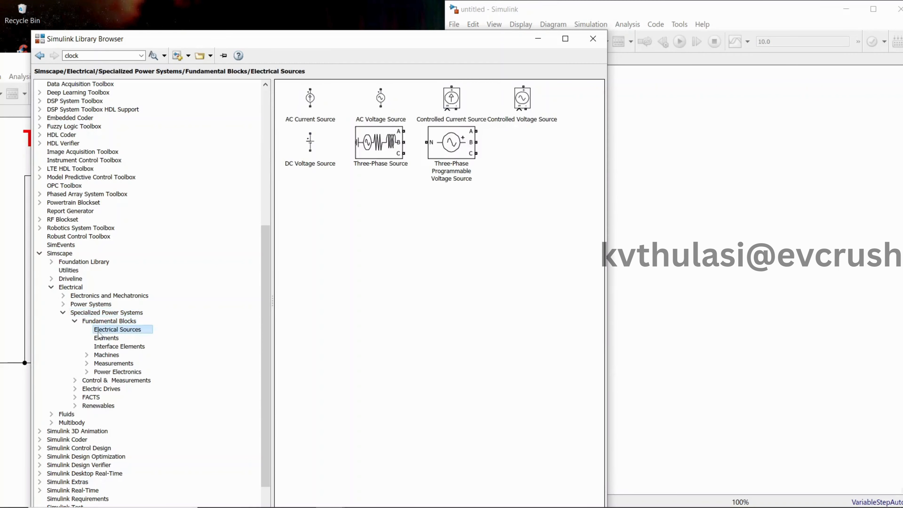
# Step: Place a Controlled Voltage Source block in the upper part of the blank model and bring the reference circuit back beside it
pyautogui.click(521, 113)
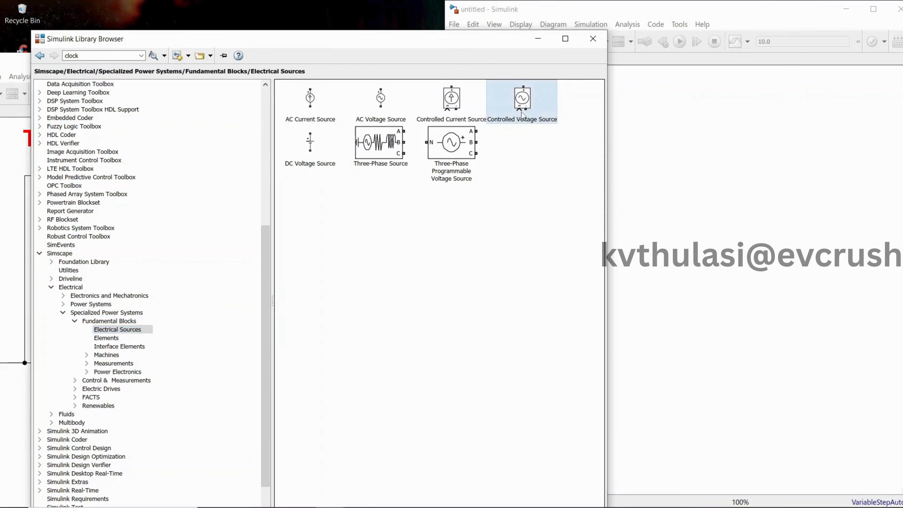
pyautogui.moveTo(522, 114); pyautogui.dragTo(667, 128)
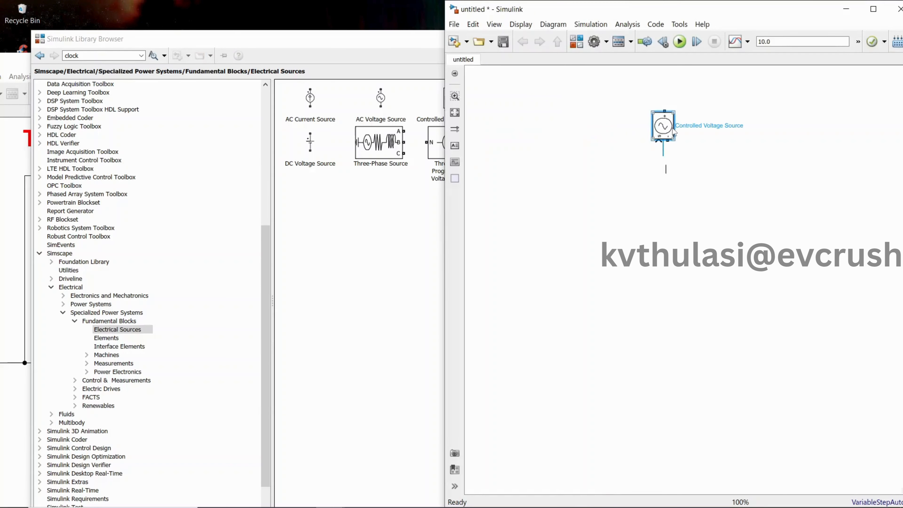
pyautogui.click(305, 52)
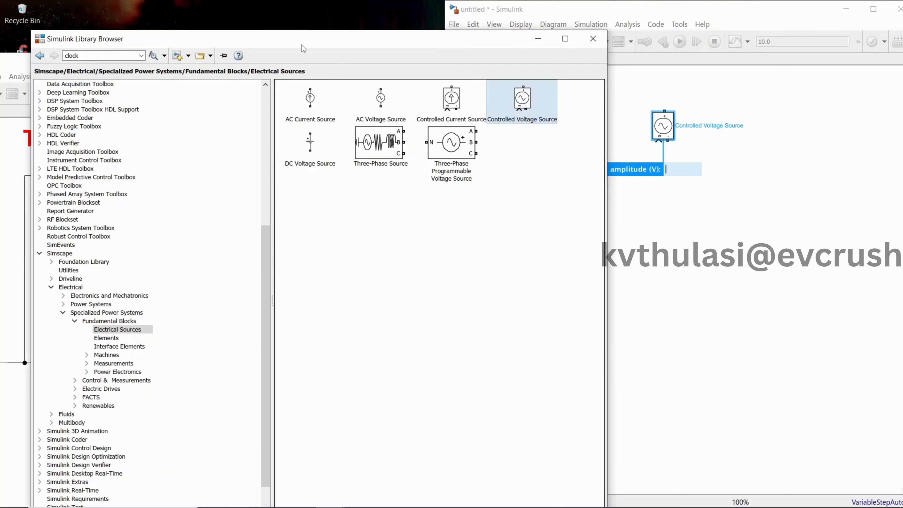
pyautogui.click(12, 75)
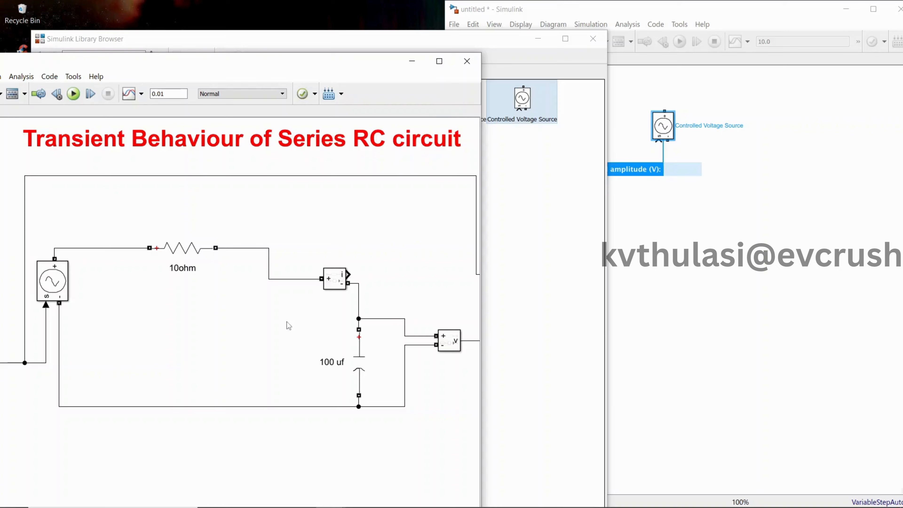
pyautogui.click(337, 288)
pyautogui.click(682, 284)
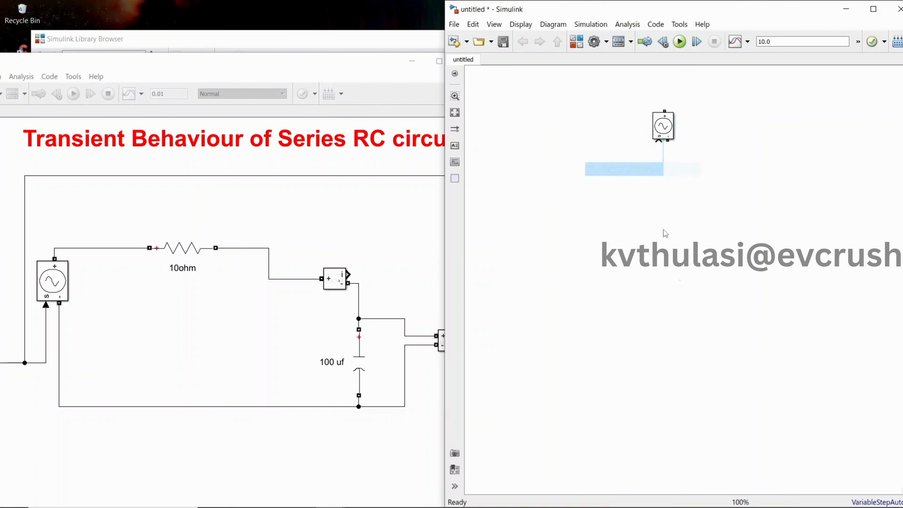
# Step: Place a Series RLC Branch from the Specialized Power Systems Elements library beside the Controlled Voltage Source, slightly above it
pyautogui.click(577, 41)
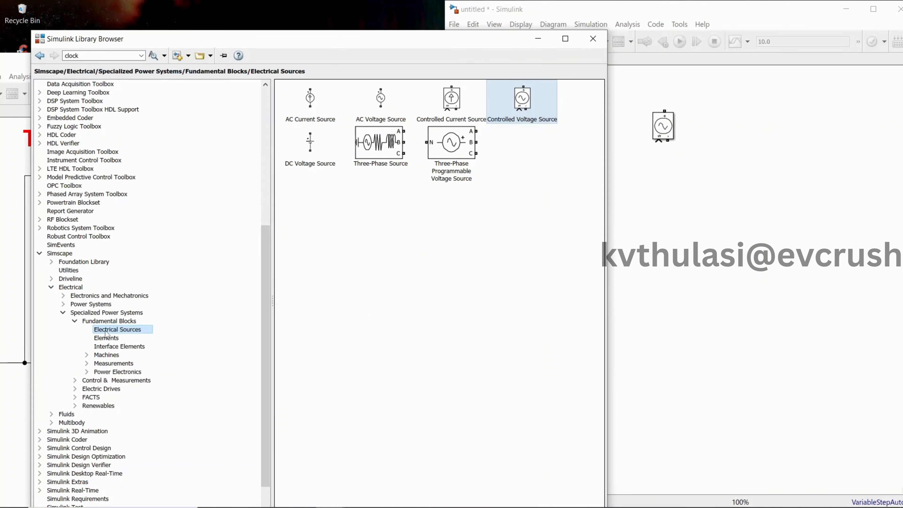
pyautogui.click(106, 337)
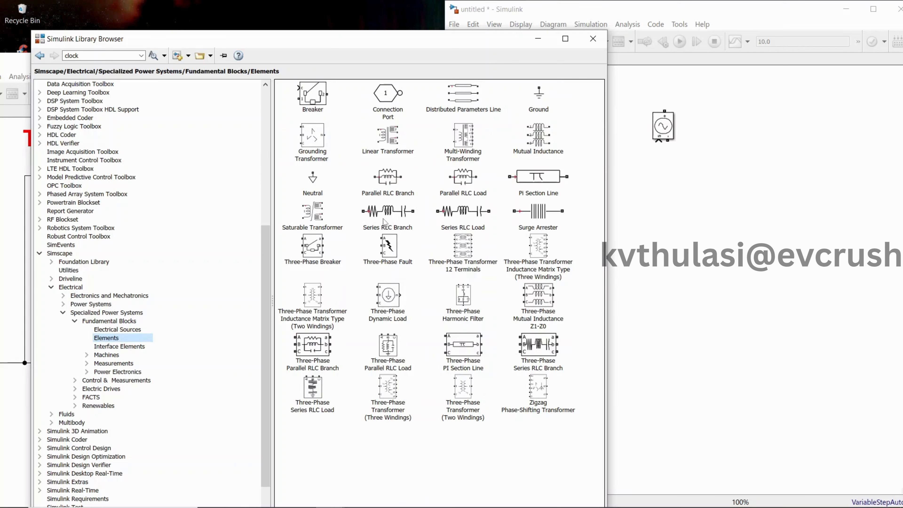
pyautogui.moveTo(384, 222); pyautogui.dragTo(740, 125)
# Step: Add a Current Measurement and a Voltage Measurement block from the Measurements library, one below the other, beyond the Series RLC Branch
pyautogui.click(114, 365)
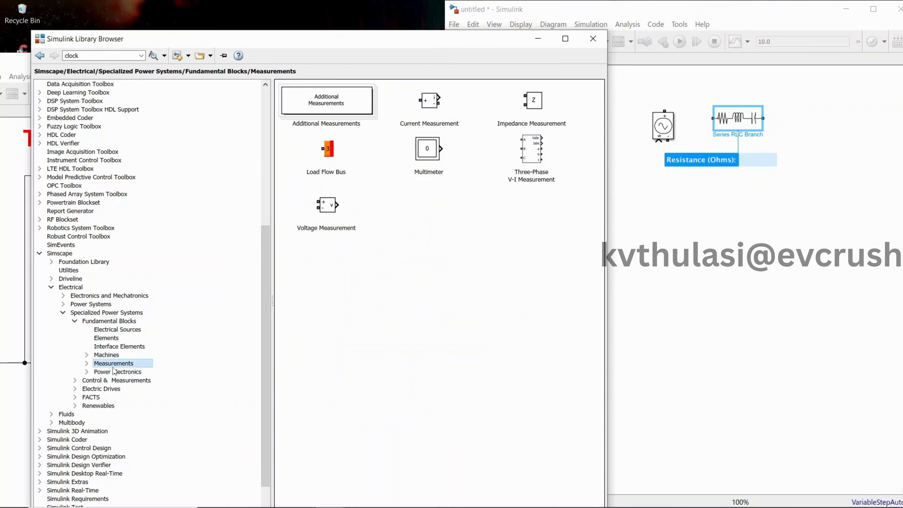
pyautogui.moveTo(441, 108); pyautogui.dragTo(795, 174)
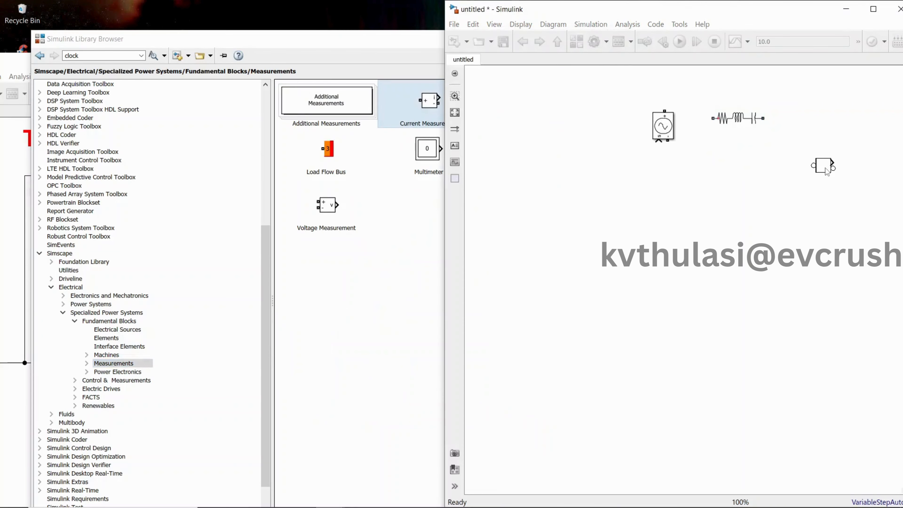
pyautogui.click(298, 297)
pyautogui.moveTo(331, 224); pyautogui.dragTo(778, 249)
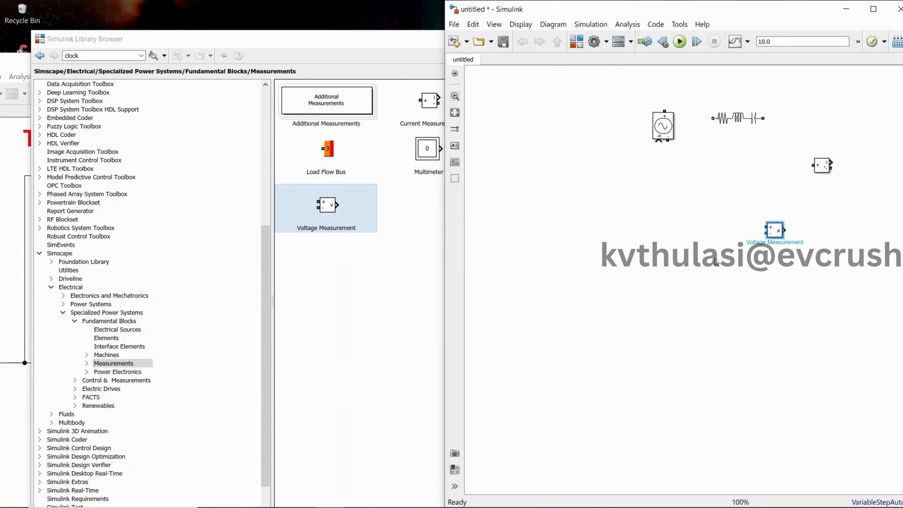
pyautogui.click(648, 261)
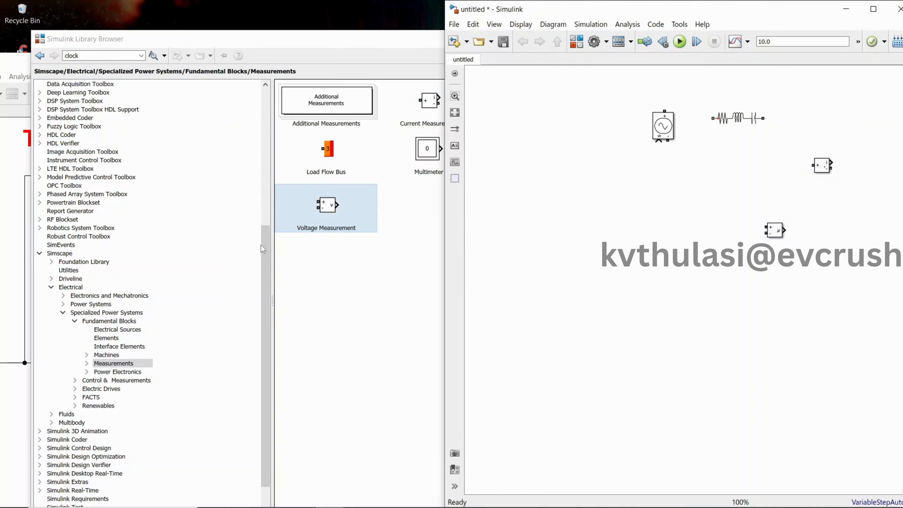
# Step: Add a Scope from Simulink's Commonly Used Blocks next to the two measurement blocks
pyautogui.moveTo(263, 249); pyautogui.dragTo(264, 99)
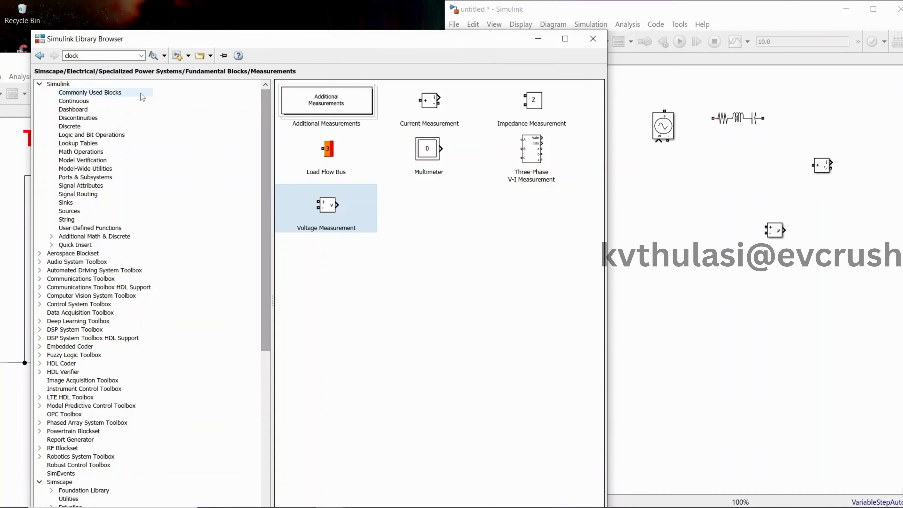
pyautogui.click(102, 103)
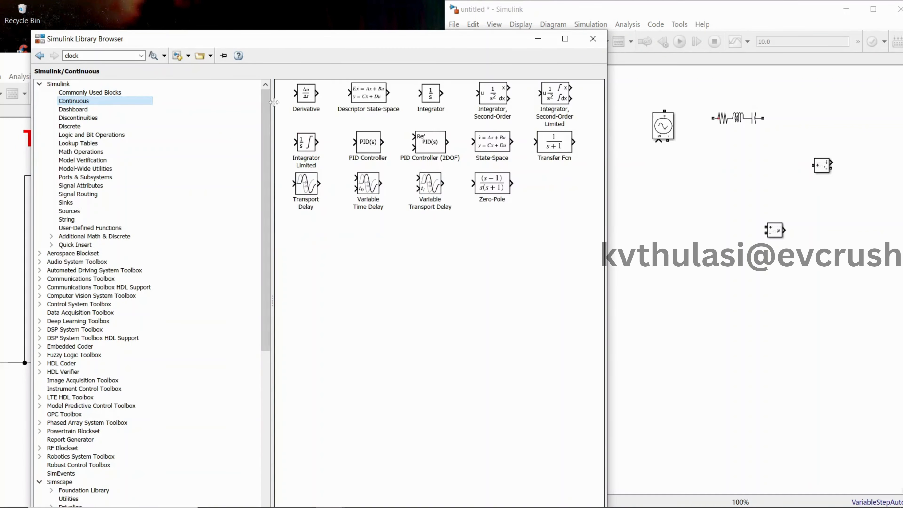
pyautogui.click(99, 93)
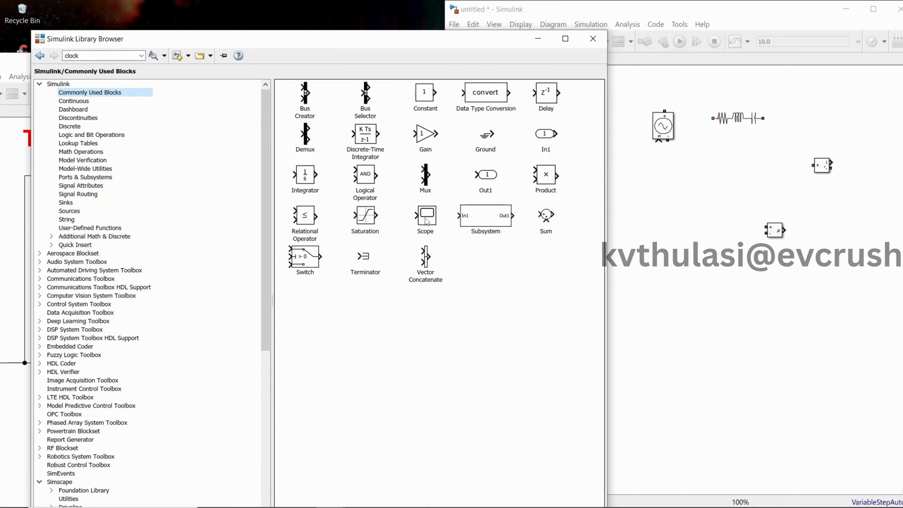
pyautogui.moveTo(426, 220); pyautogui.dragTo(861, 205)
pyautogui.click(370, 339)
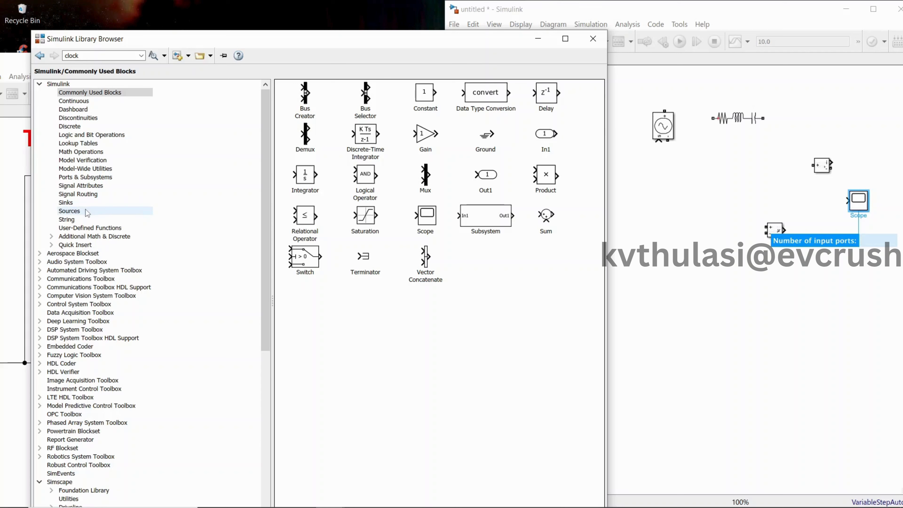
# Step: Place a Step block from the Simulink Sources library below the voltage source and bring the reference circuit back into view
pyautogui.click(73, 212)
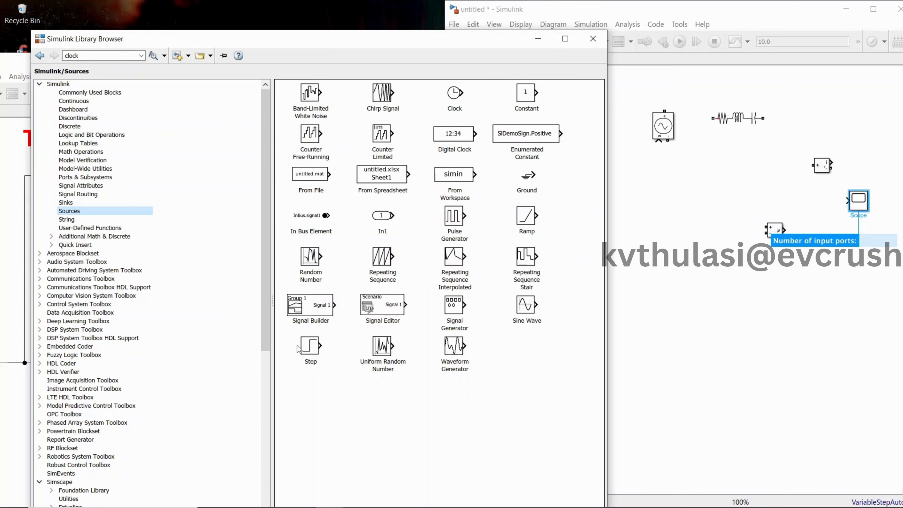
pyautogui.moveTo(300, 347); pyautogui.dragTo(637, 301)
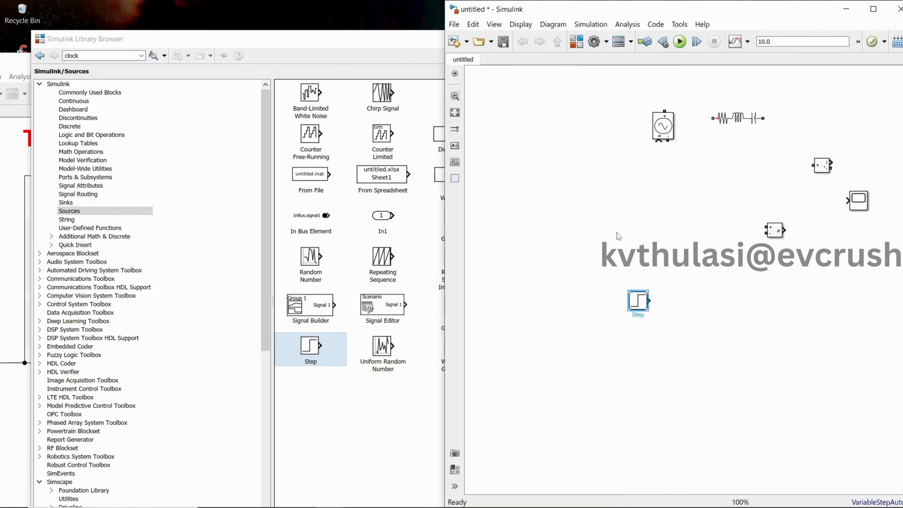
pyautogui.click(297, 40)
pyautogui.click(533, 37)
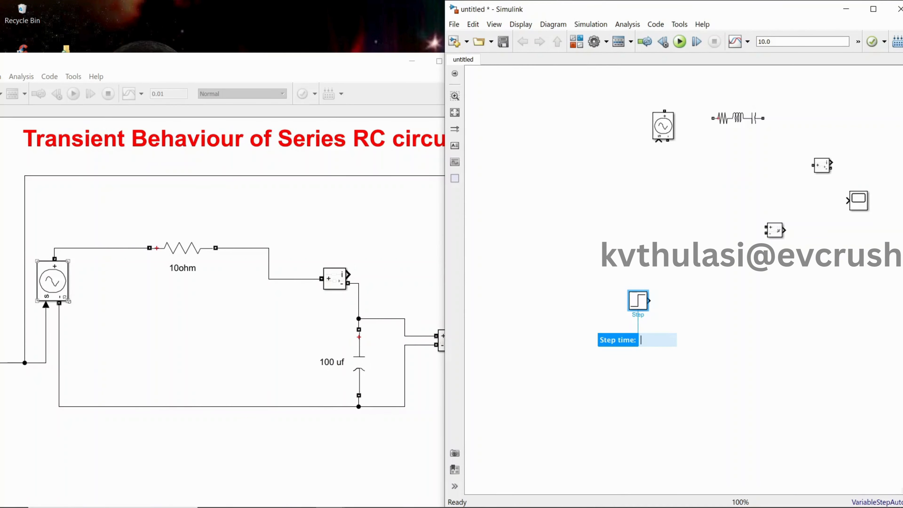
# Step: Move the Controlled Voltage Source down and wire the Step block's output to its signal input
pyautogui.moveTo(667, 135); pyautogui.dragTo(667, 195)
pyautogui.click(643, 304)
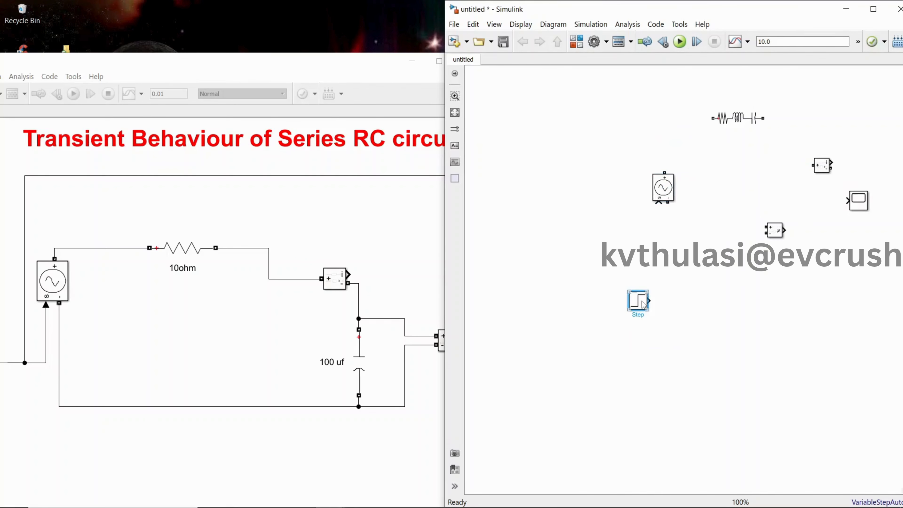
pyautogui.moveTo(649, 301); pyautogui.dragTo(658, 203)
pyautogui.click(717, 121)
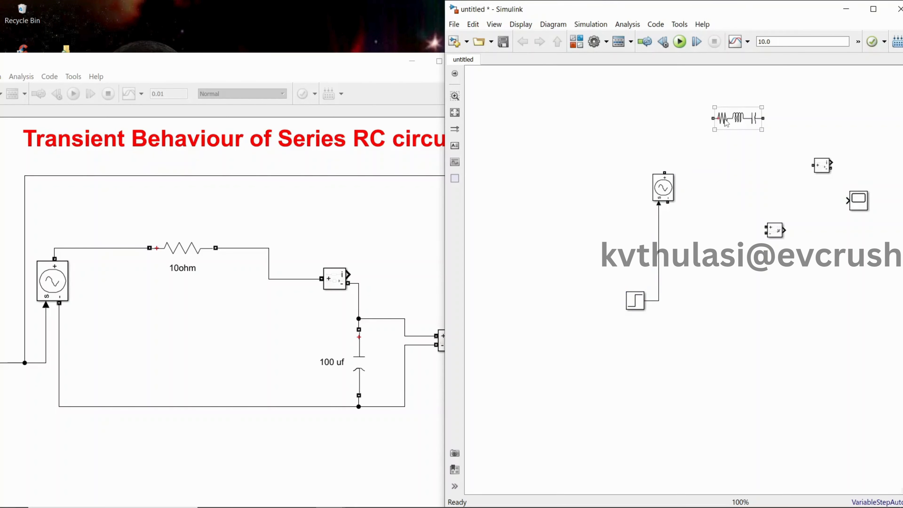
pyautogui.click(536, 187)
# Step: Set the Series RLC Branch to branch type R with a resistance of 10 ohms, matching the reference resistor
pyautogui.doubleClick(722, 120)
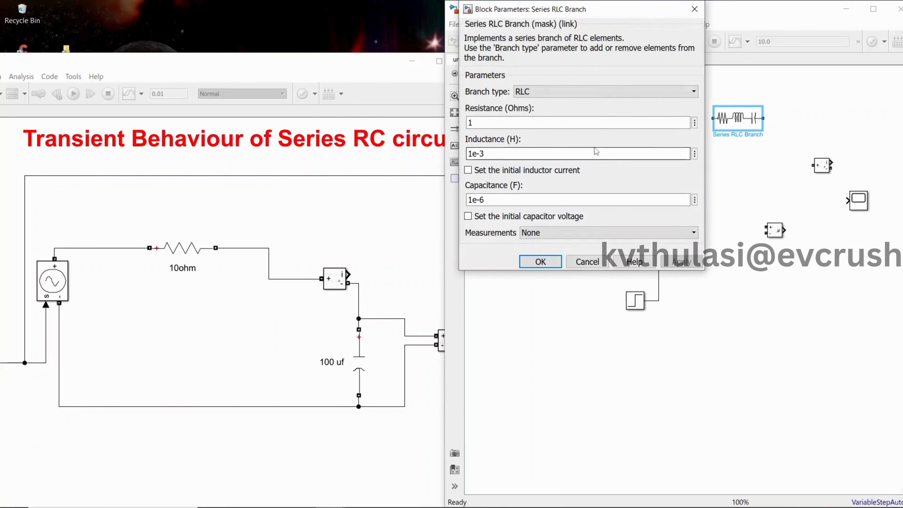
pyautogui.click(573, 93)
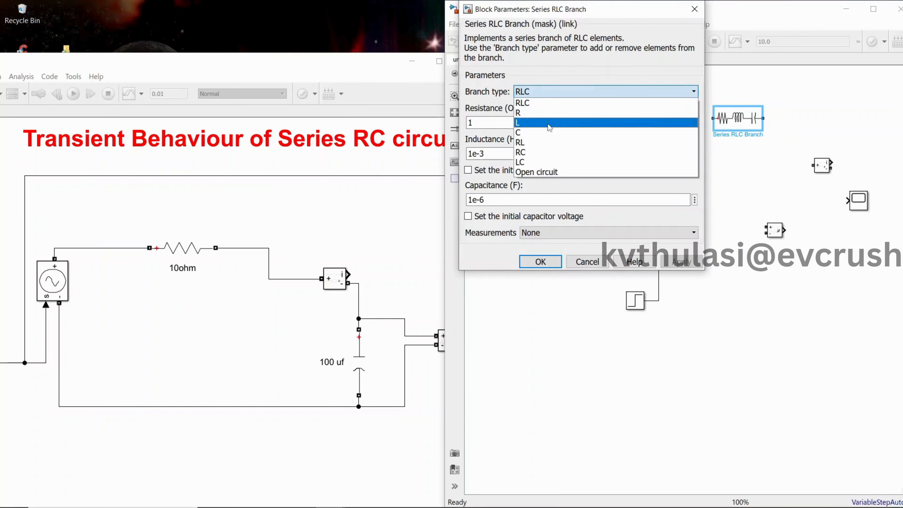
pyautogui.click(547, 113)
pyautogui.doubleClick(183, 248)
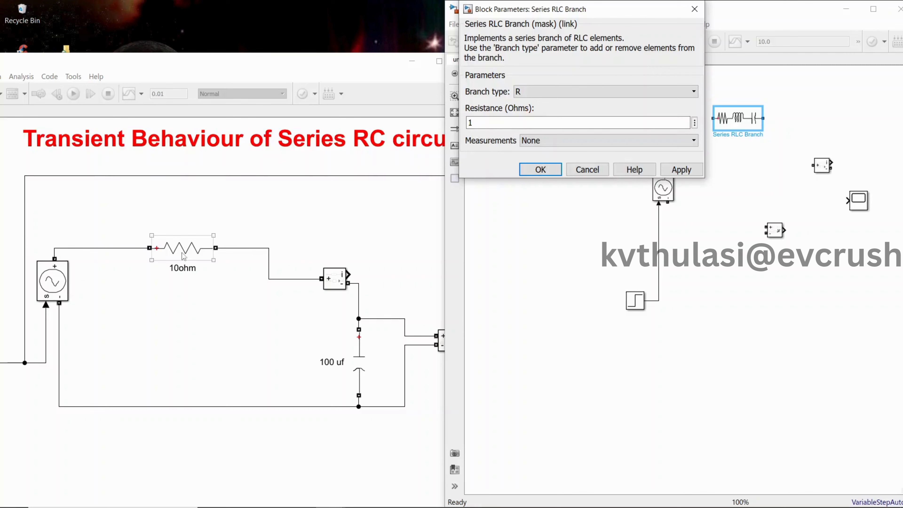
pyautogui.click(311, 316)
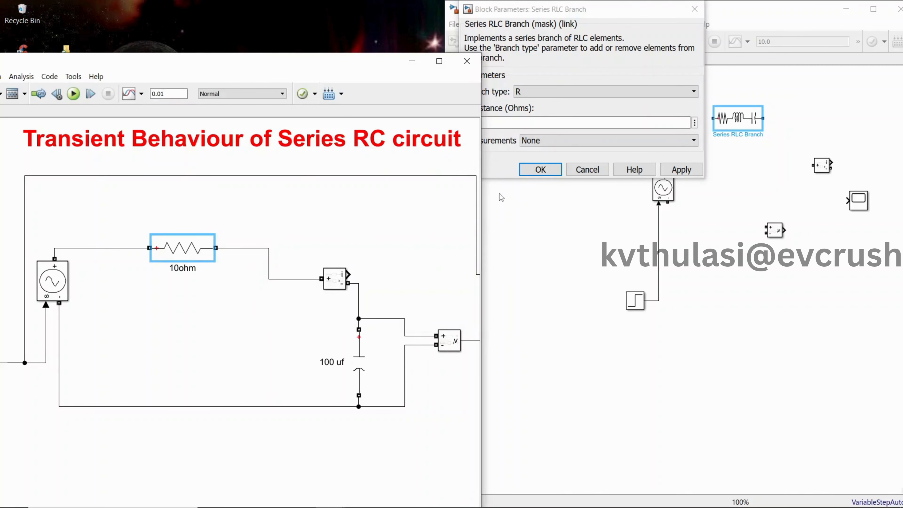
pyautogui.doubleClick(525, 123)
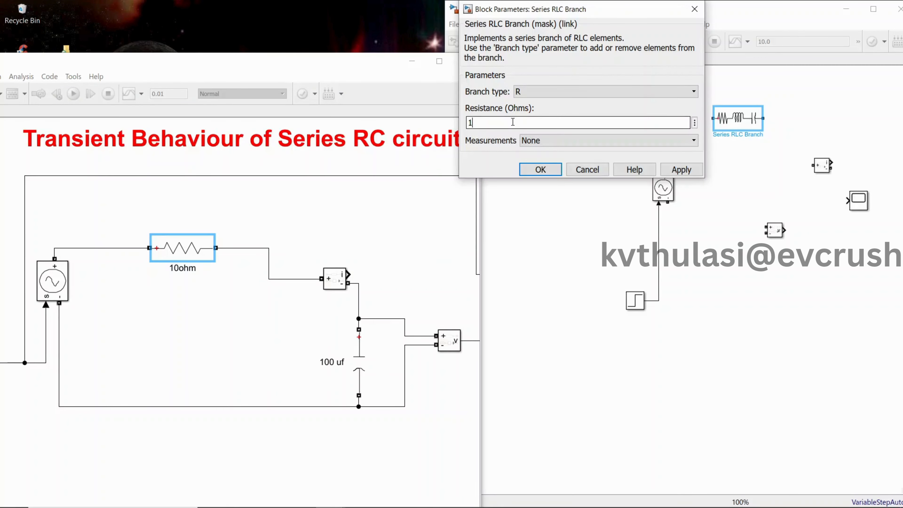
pyautogui.write('0')
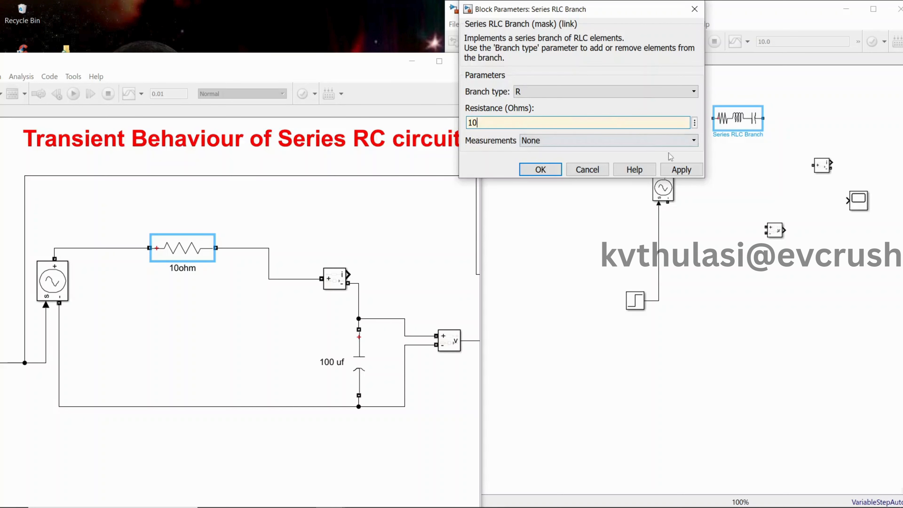
pyautogui.click(681, 170)
pyautogui.click(540, 170)
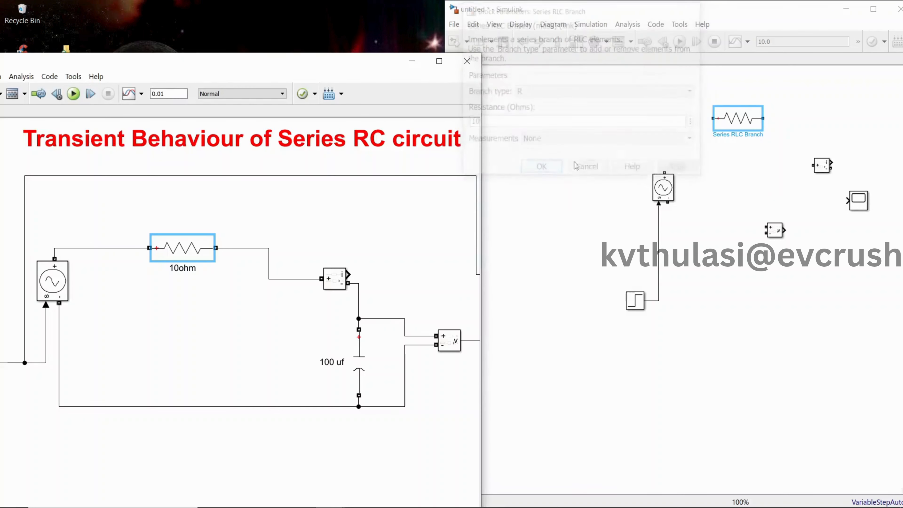
pyautogui.doubleClick(739, 123)
pyautogui.click(694, 25)
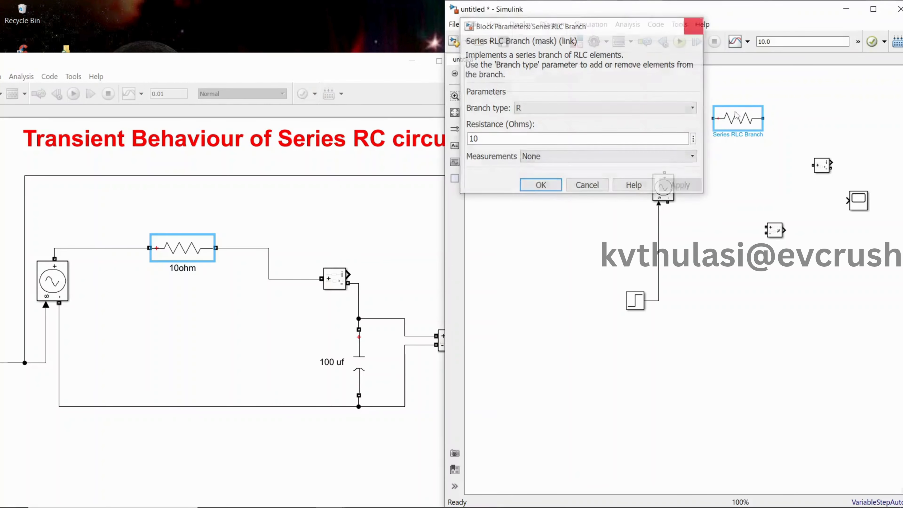
# Step: Wire the resistor's plus terminal to the voltage source's positive terminal and rename the resistor "10 ohm"
pyautogui.moveTo(712, 118); pyautogui.dragTo(664, 173)
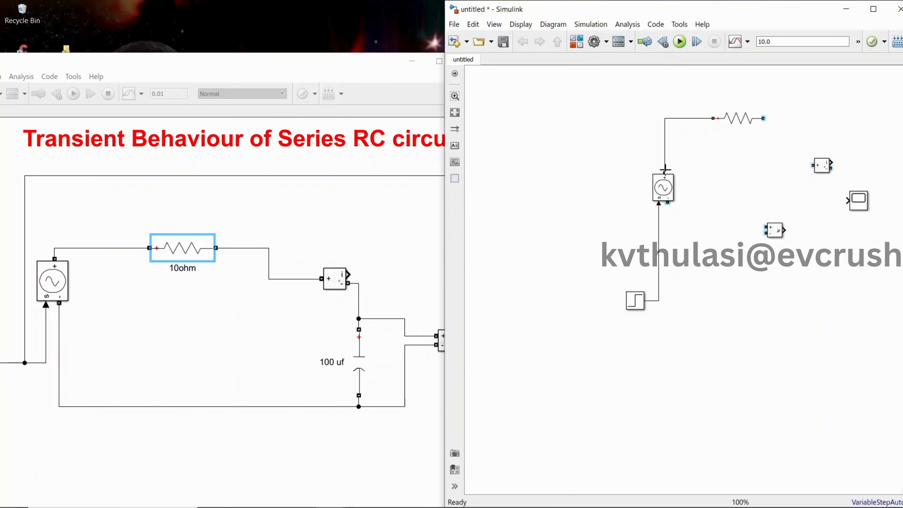
pyautogui.click(734, 125)
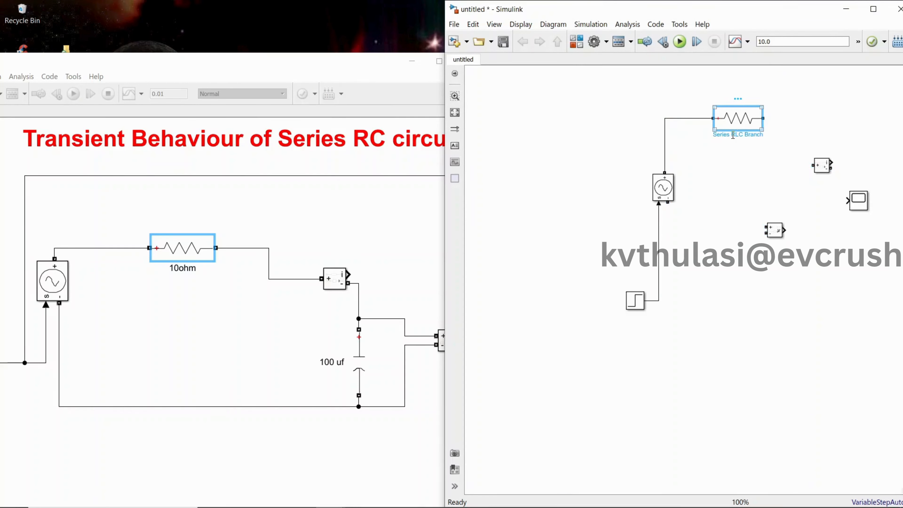
pyautogui.click(732, 135)
pyautogui.hotkey('ctrl', 'a')
pyautogui.write('1')
# Step: Align the Current Measurement block with the resistor's free end and move the Scope further down
pyautogui.moveTo(822, 165); pyautogui.dragTo(818, 119)
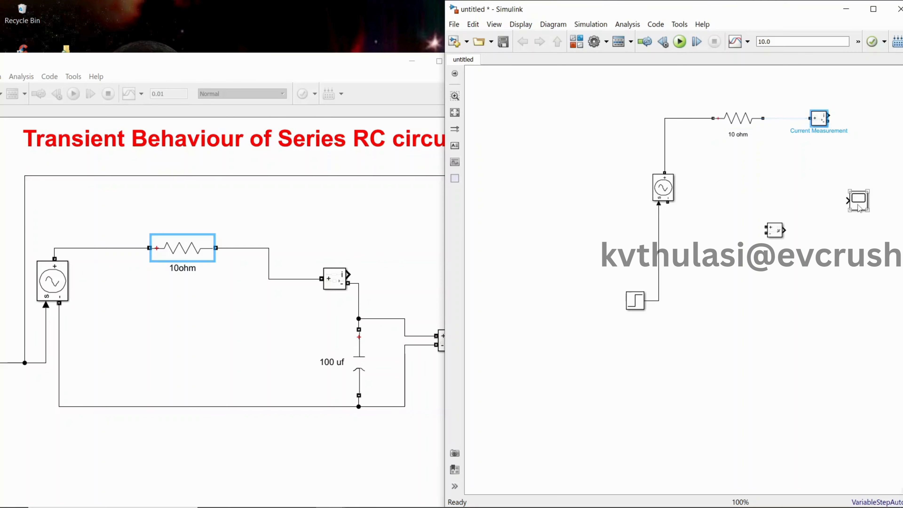
pyautogui.moveTo(858, 208); pyautogui.dragTo(879, 262)
# Step: Duplicate the 10 ohm resistor below the Current Measurement block and rotate the copy clockwise to stand vertically
pyautogui.click(735, 129)
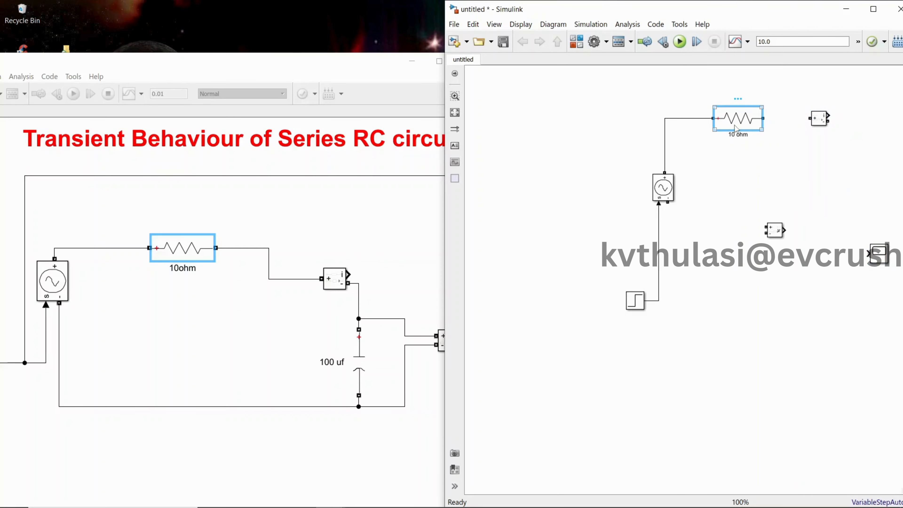
pyautogui.rightClick(734, 126)
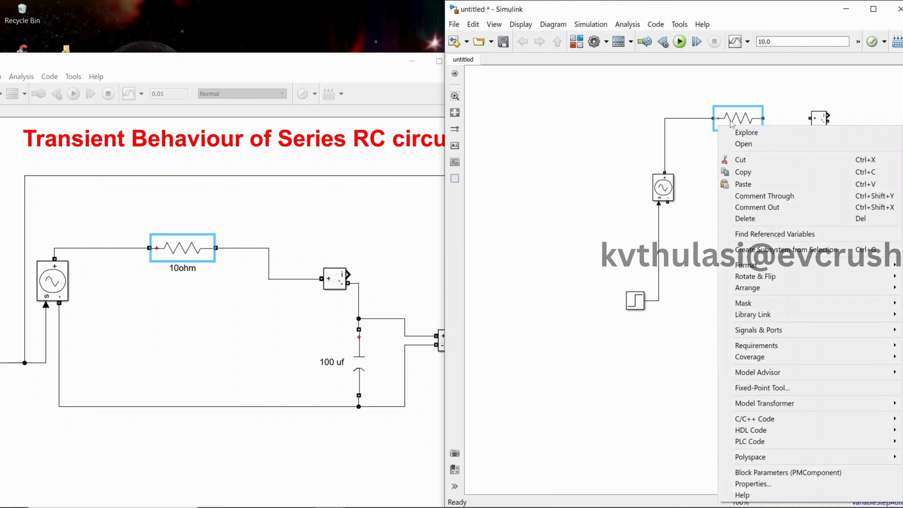
pyautogui.click(747, 172)
pyautogui.rightClick(822, 181)
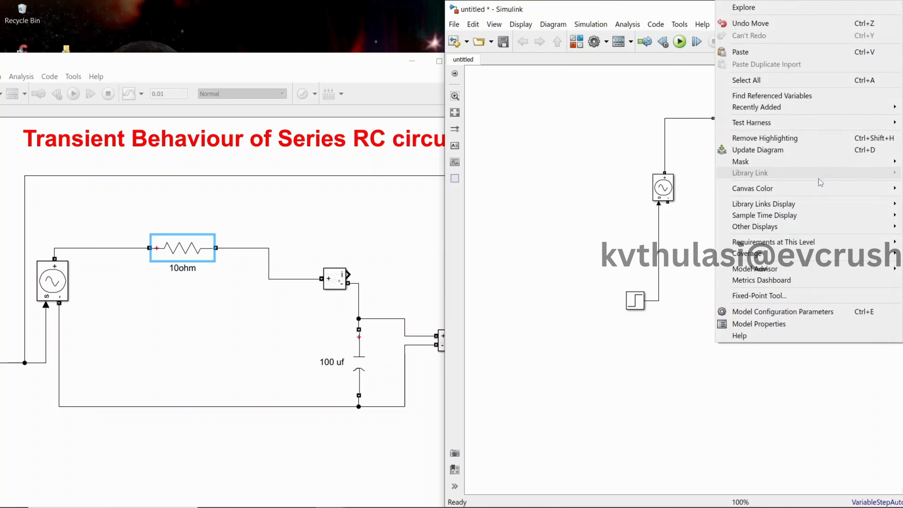
pyautogui.click(747, 52)
pyautogui.rightClick(833, 195)
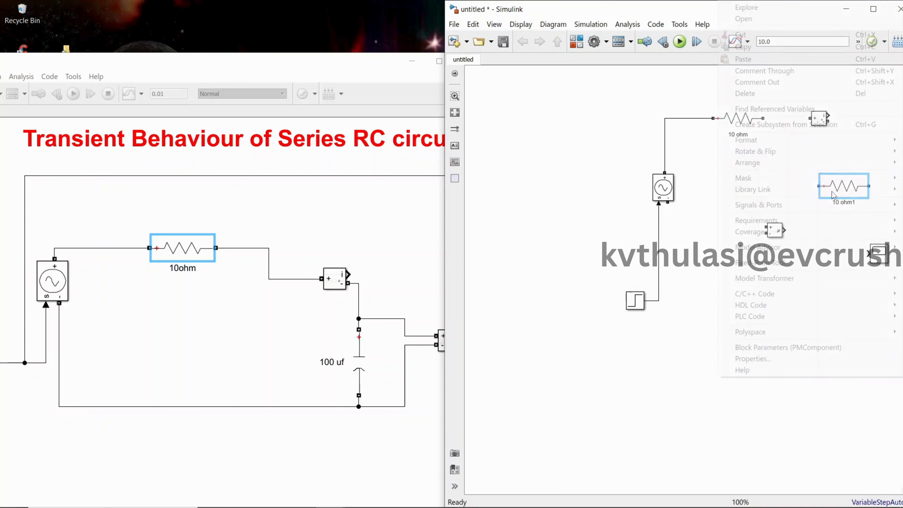
pyautogui.moveTo(780, 154)
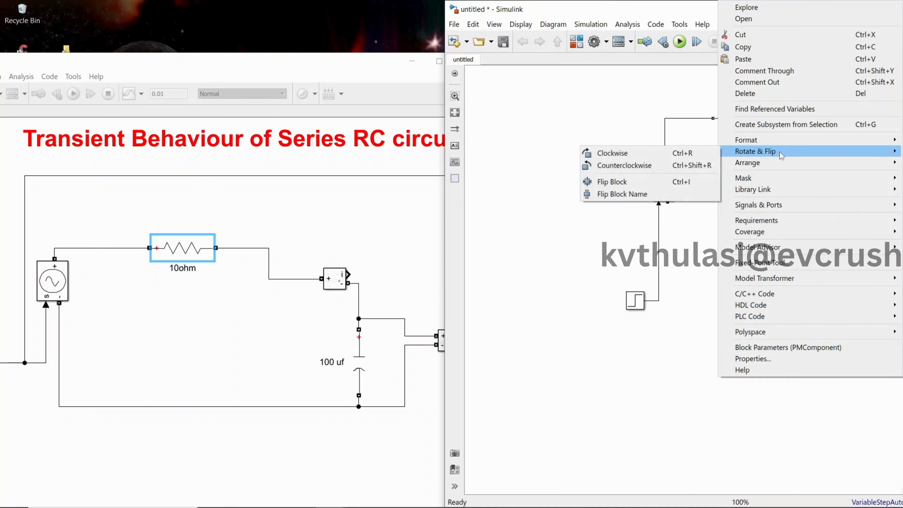
pyautogui.click(701, 156)
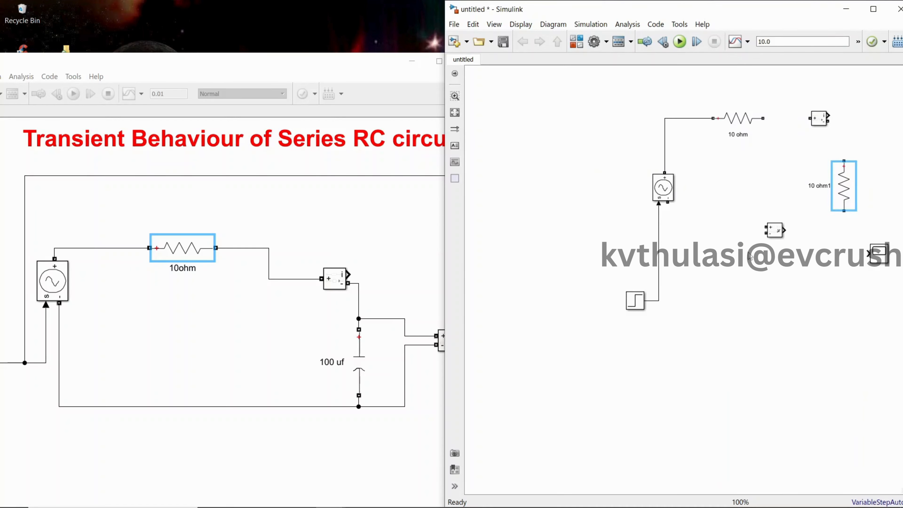
# Step: Change the vertical resistor copy to branch type C with a capacitance of 100e-6 F
pyautogui.doubleClick(844, 189)
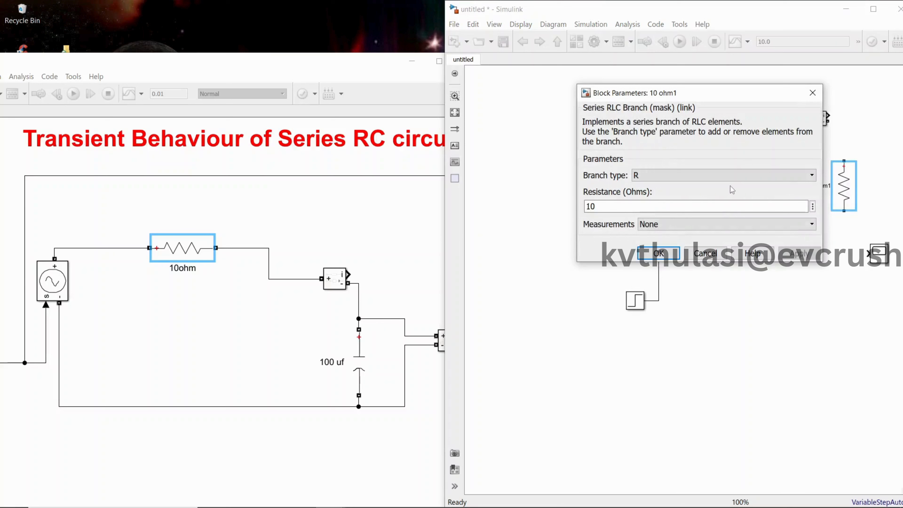
pyautogui.click(724, 178)
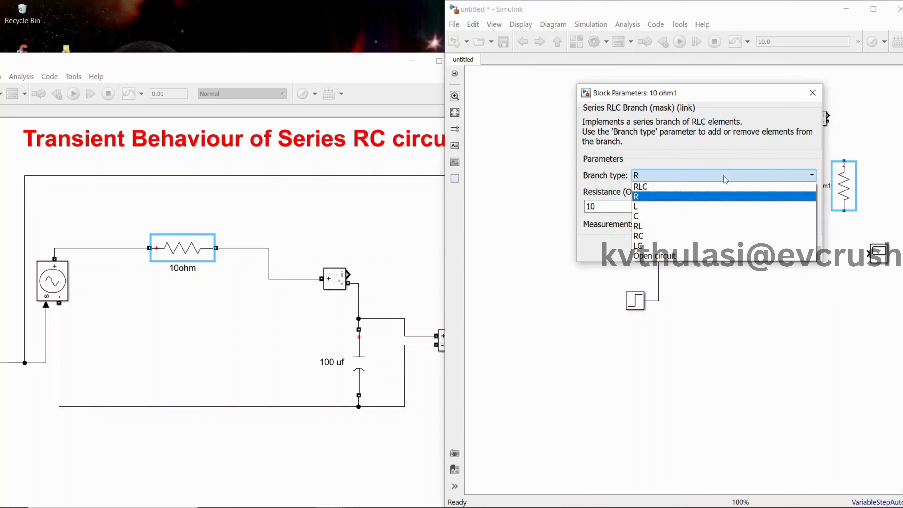
pyautogui.click(707, 216)
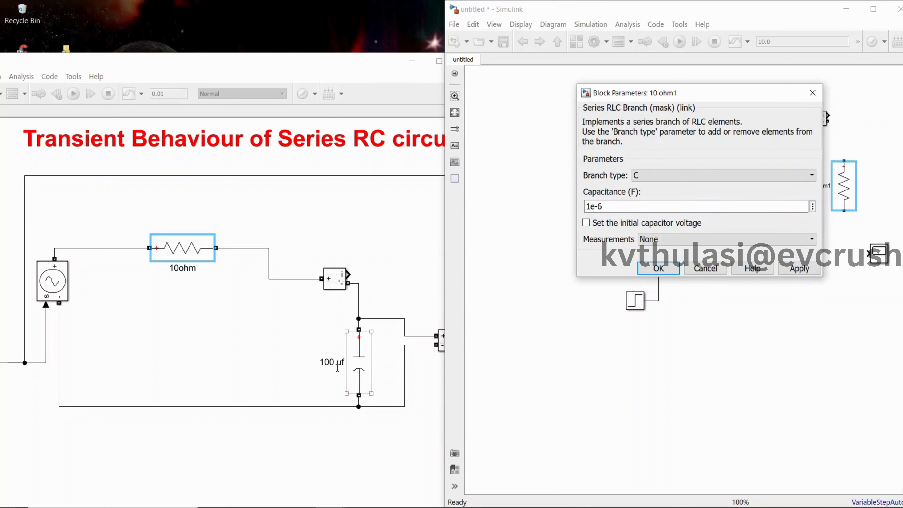
pyautogui.doubleClick(592, 208)
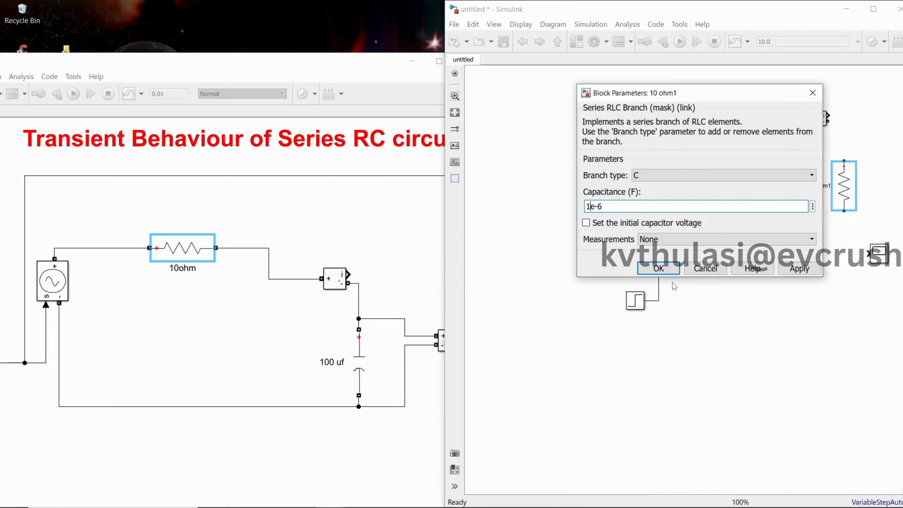
pyautogui.write('00')
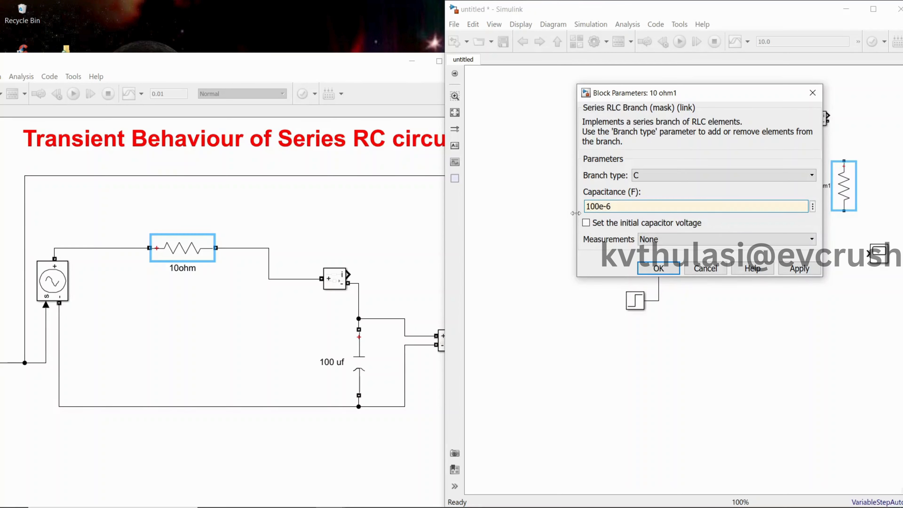
pyautogui.click(776, 265)
pyautogui.click(655, 270)
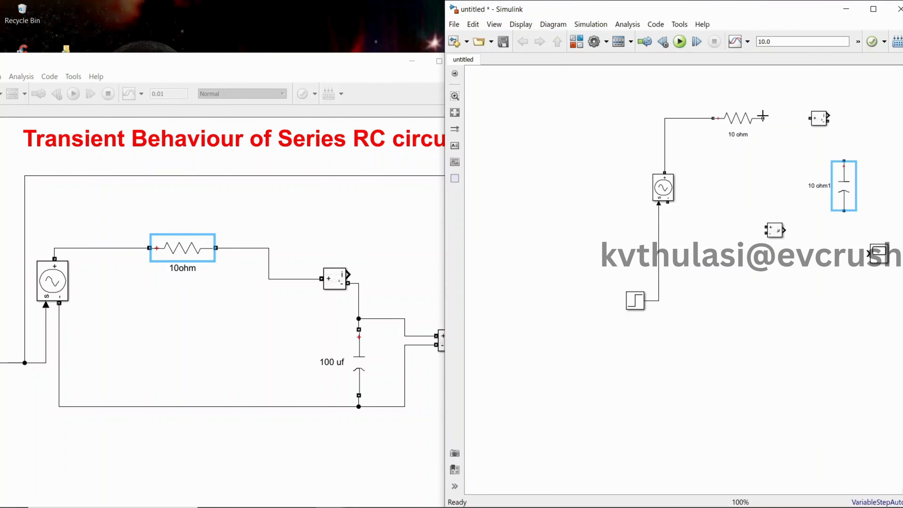
# Step: Wire the resistor's free end into the Current Measurement block and its minus terminal to the capacitor's plus end
pyautogui.moveTo(762, 117); pyautogui.dragTo(812, 118)
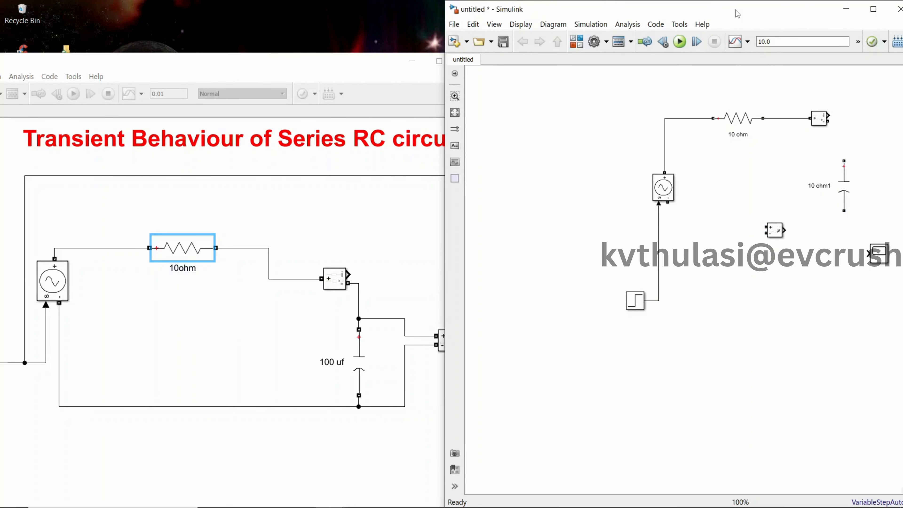
pyautogui.moveTo(738, 13); pyautogui.dragTo(697, 51)
pyautogui.click(714, 41)
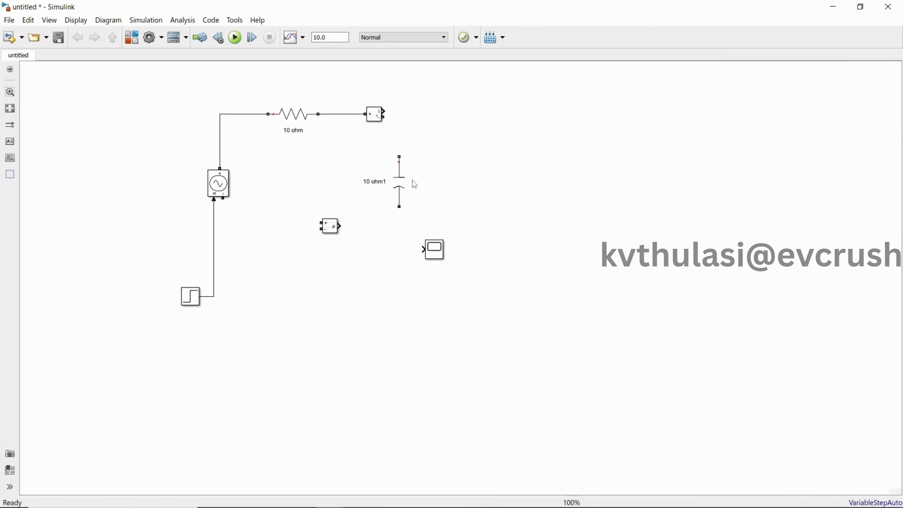
pyautogui.moveTo(400, 183); pyautogui.dragTo(426, 187)
pyautogui.moveTo(383, 117)
pyautogui.mouseDown()
pyautogui.moveTo(411, 118)
pyautogui.moveTo(422, 156)
pyautogui.mouseUp()
# Step: Wire the capacitor's lower end back to the voltage source's negative terminal and move the Step block up beside the source
pyautogui.moveTo(334, 230); pyautogui.dragTo(370, 397)
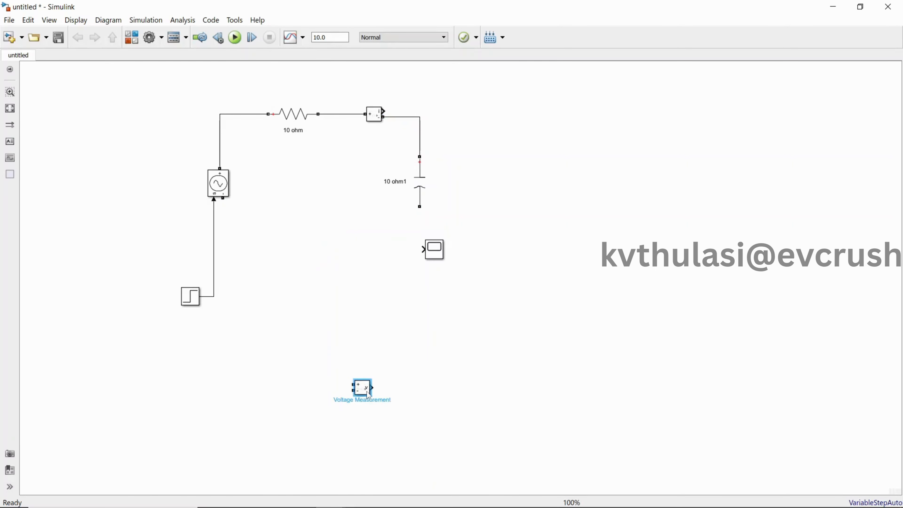
pyautogui.moveTo(419, 207)
pyautogui.mouseDown()
pyautogui.moveTo(420, 218)
pyautogui.moveTo(326, 274)
pyautogui.moveTo(229, 218)
pyautogui.moveTo(217, 302)
pyautogui.moveTo(223, 198)
pyautogui.mouseUp()
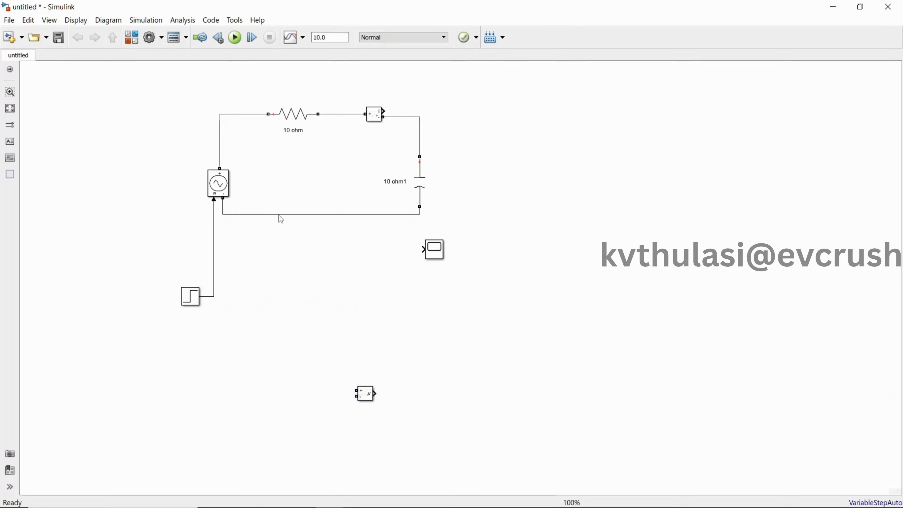
pyautogui.moveTo(280, 220); pyautogui.dragTo(284, 245)
pyautogui.moveTo(197, 297); pyautogui.dragTo(185, 224)
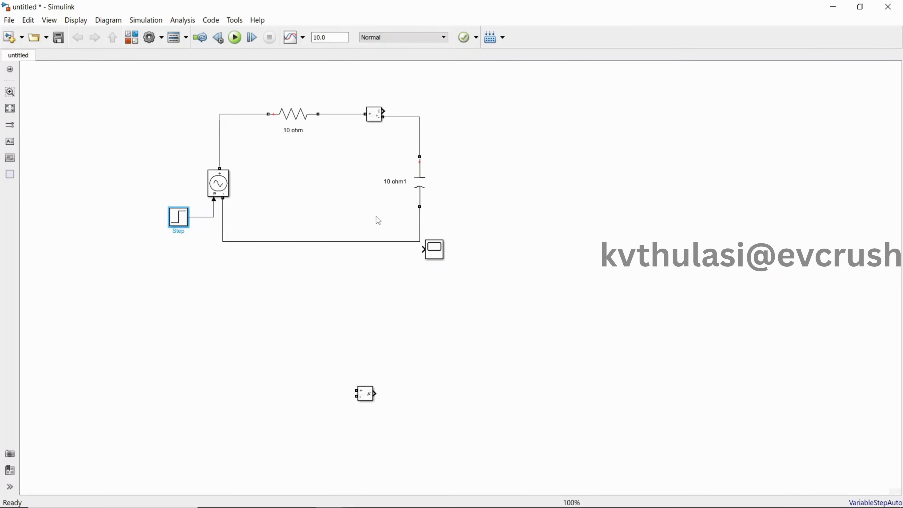
# Step: Move the Scope clear of the circuit and connect the Voltage Measurement block across the capacitor
pyautogui.moveTo(436, 250); pyautogui.dragTo(553, 159)
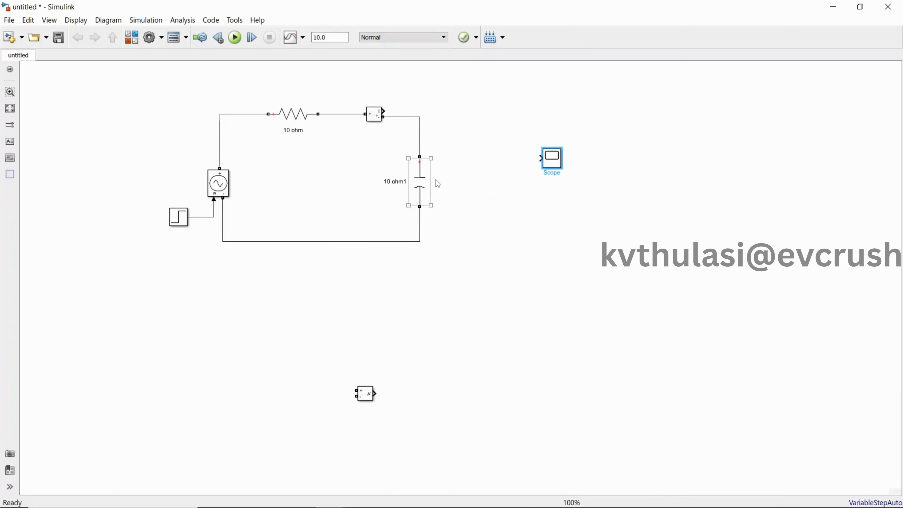
pyautogui.moveTo(363, 396); pyautogui.dragTo(423, 123)
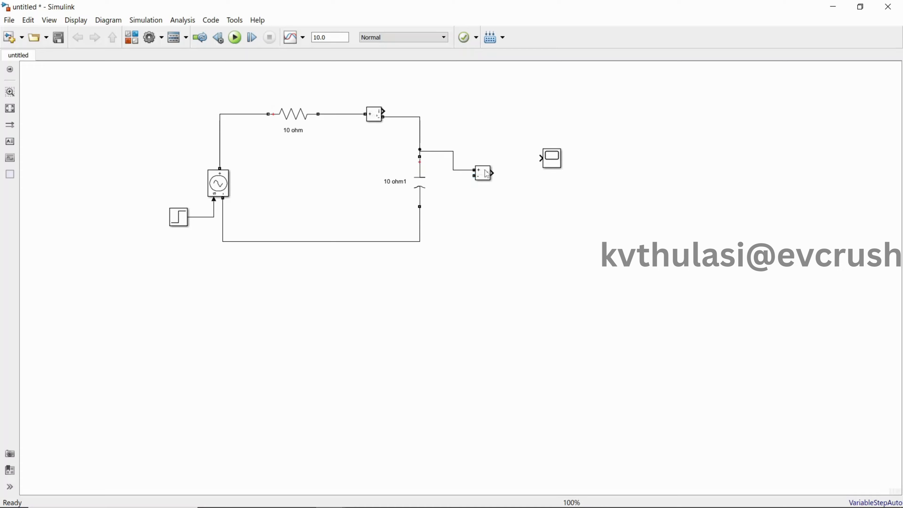
pyautogui.moveTo(473, 174); pyautogui.dragTo(420, 215)
# Step: Align the Scope with the Voltage Measurement block and wire the measurement output to the Scope input
pyautogui.scroll(2, 492, 240)
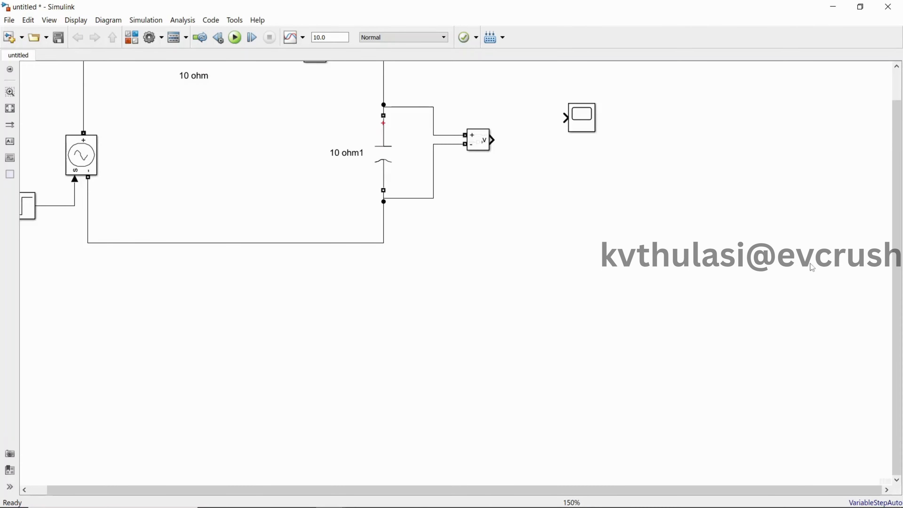
pyautogui.moveTo(893, 319); pyautogui.dragTo(877, 231)
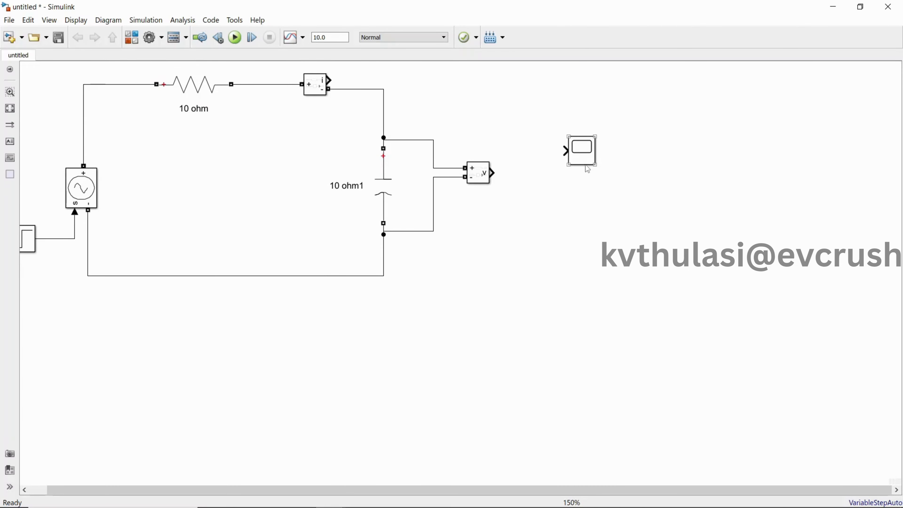
pyautogui.moveTo(589, 159); pyautogui.dragTo(601, 183)
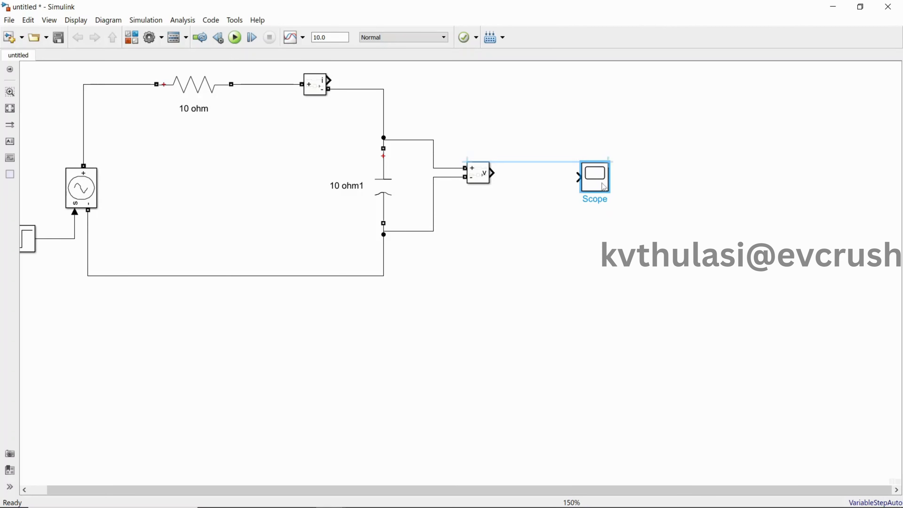
pyautogui.moveTo(492, 174); pyautogui.dragTo(578, 178)
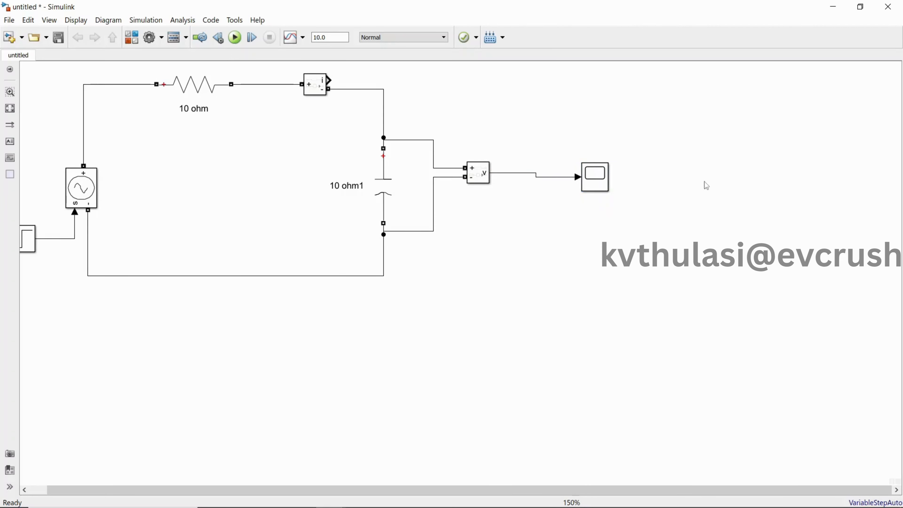
pyautogui.moveTo(590, 490); pyautogui.dragTo(423, 478)
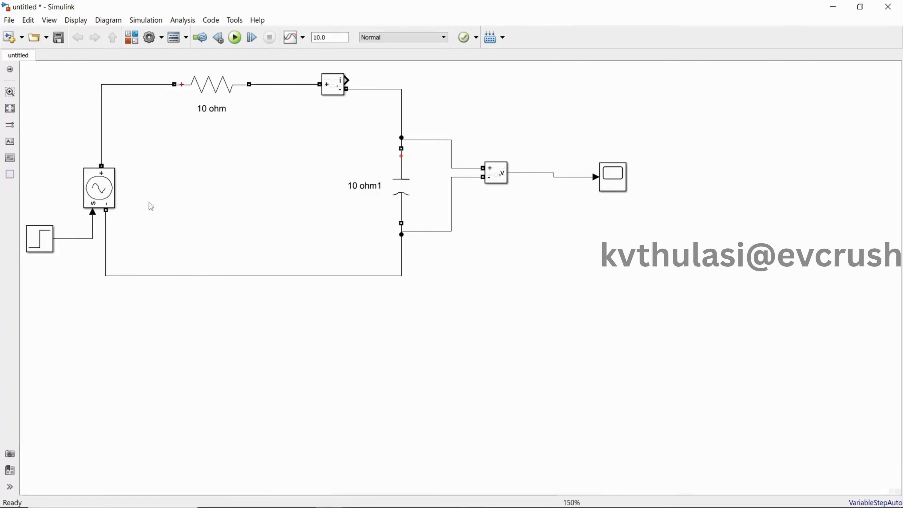
pyautogui.scroll(-1, 293, 298)
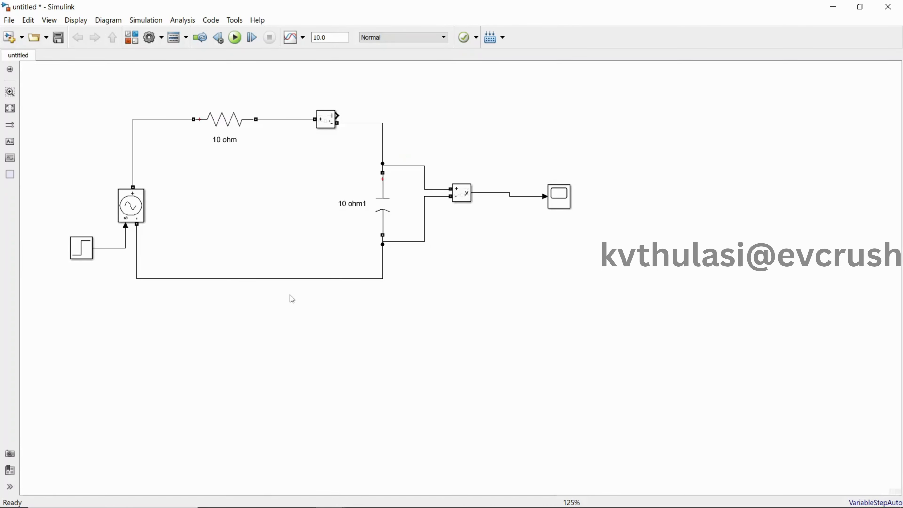
# Step: Place the new model beside the reference model and open the reference Step block's parameters
pyautogui.click(861, 7)
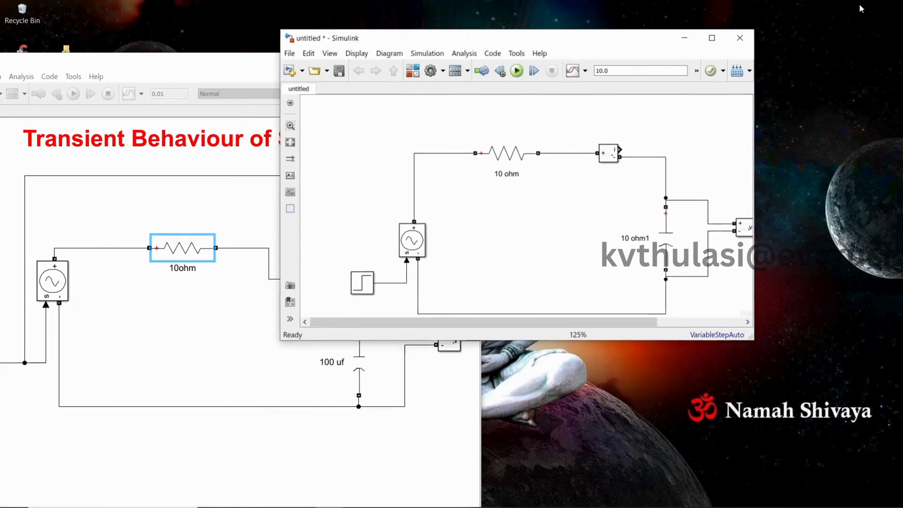
pyautogui.moveTo(566, 53); pyautogui.dragTo(704, 52)
pyautogui.click(257, 76)
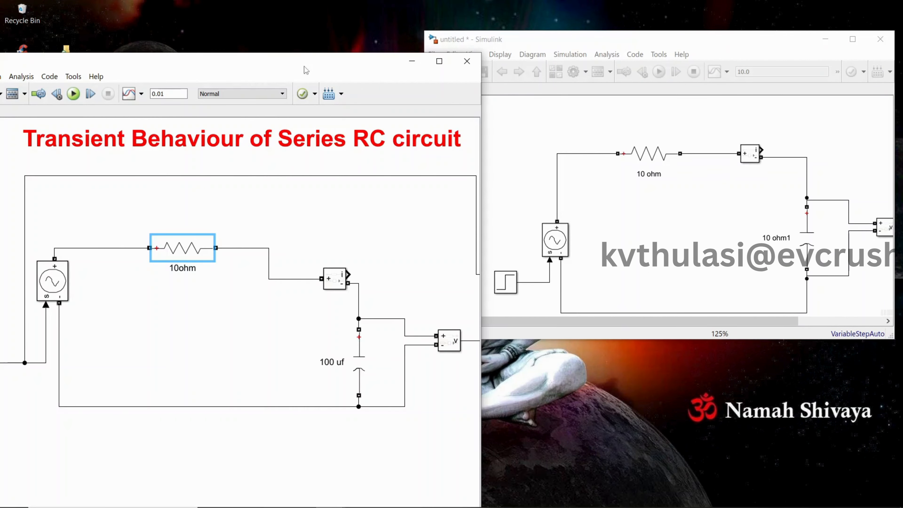
pyautogui.moveTo(205, 70); pyautogui.dragTo(287, 58)
pyautogui.doubleClick(35, 347)
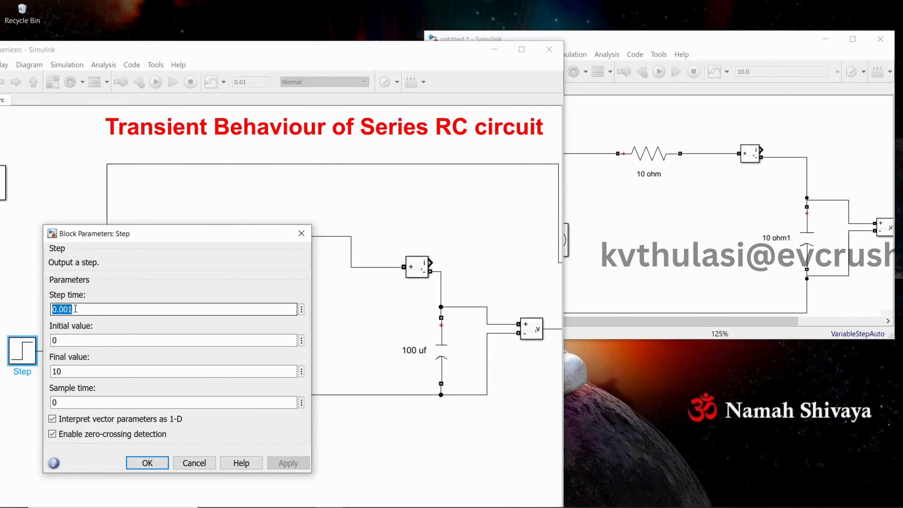
# Step: Set the new model's Step block to a step time of 0.001 and a final value of 10, matching the reference
pyautogui.click(609, 202)
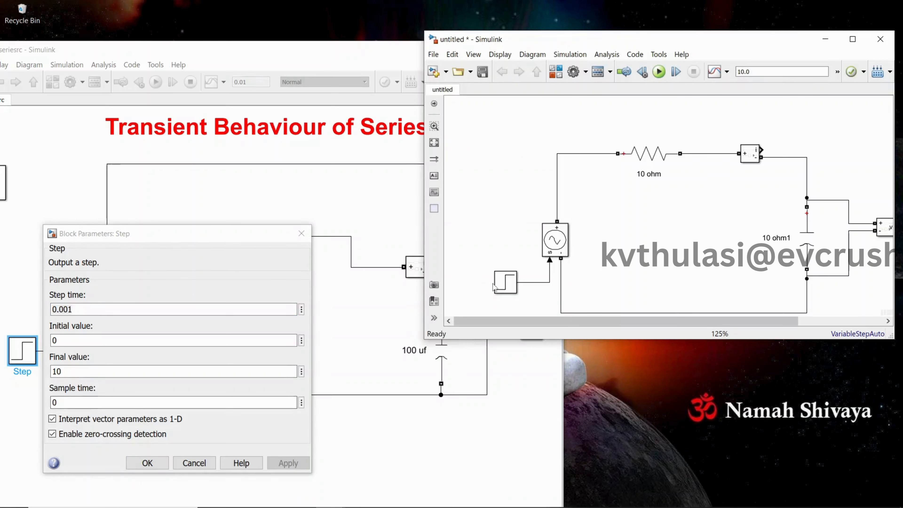
pyautogui.doubleClick(505, 282)
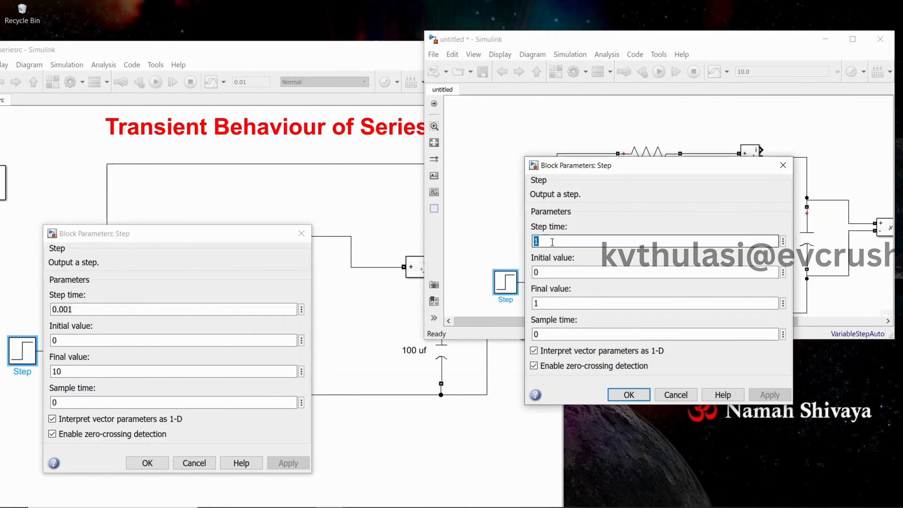
pyautogui.write('0.00')
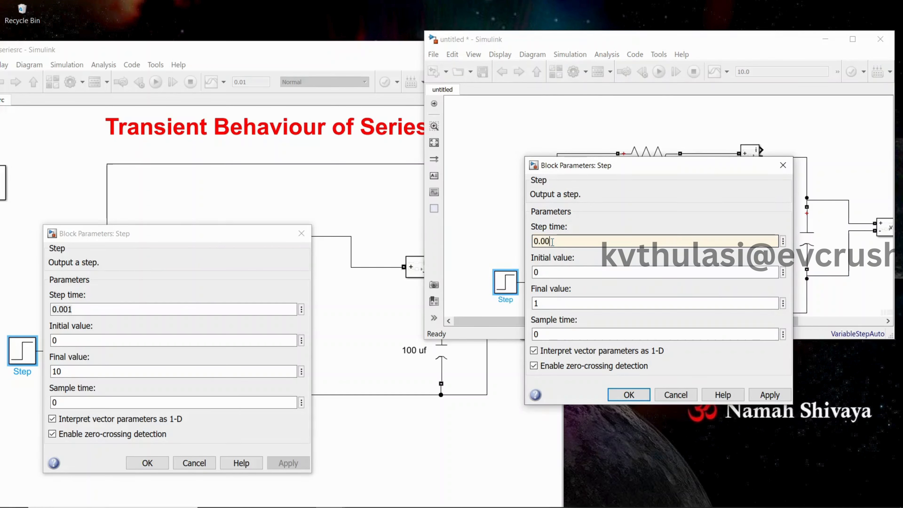
pyautogui.write('1')
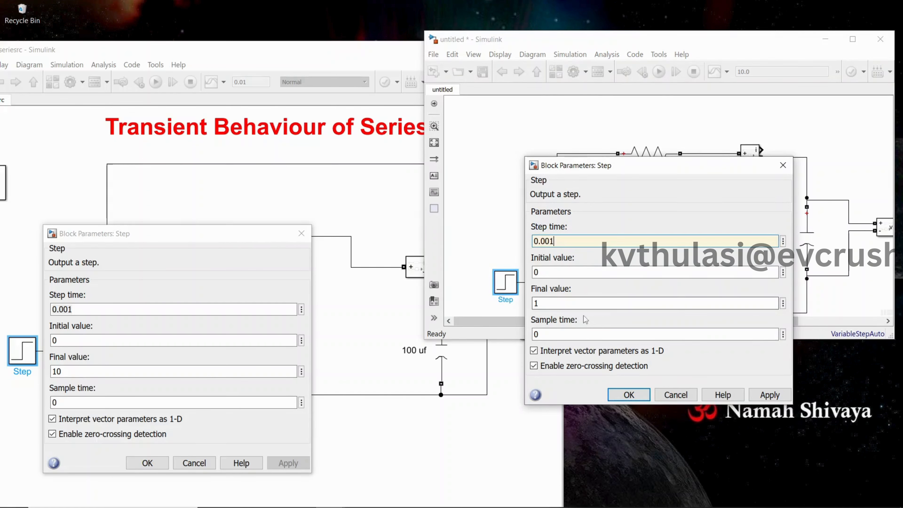
pyautogui.doubleClick(551, 299)
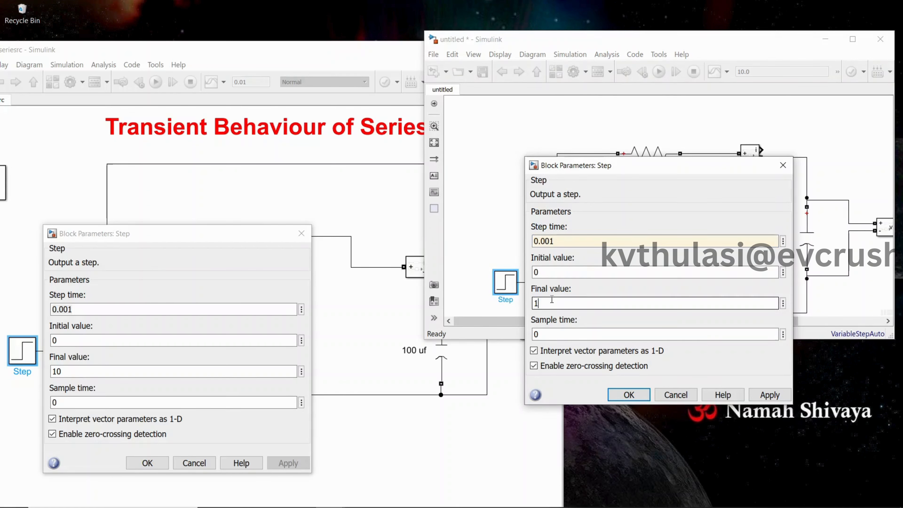
pyautogui.write('10')
pyautogui.click(769, 395)
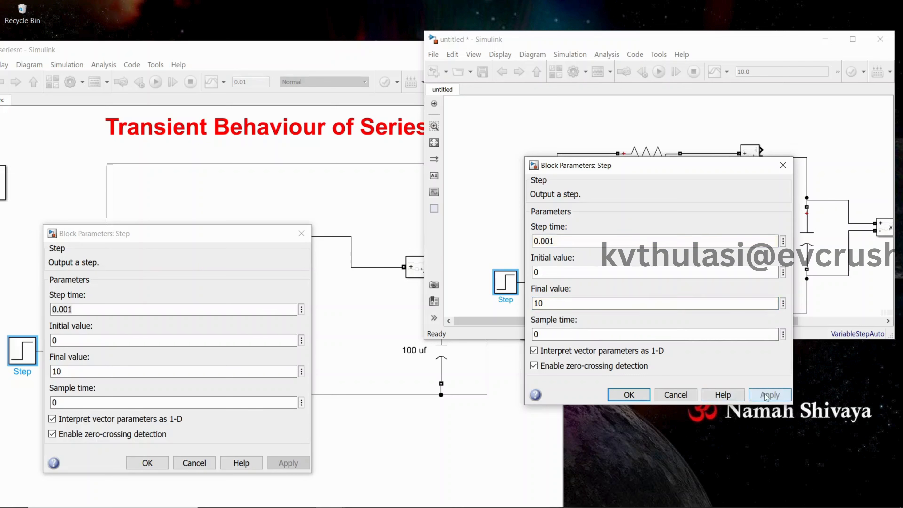
pyautogui.click(634, 395)
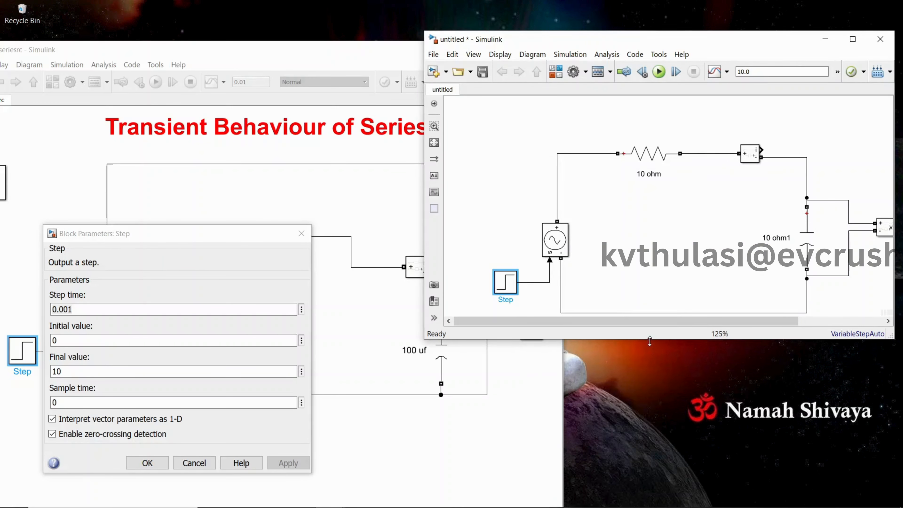
# Step: Enlarge the new model's window and check the capacitor's branch parameters
pyautogui.moveTo(651, 340); pyautogui.dragTo(642, 454)
pyautogui.doubleClick(648, 154)
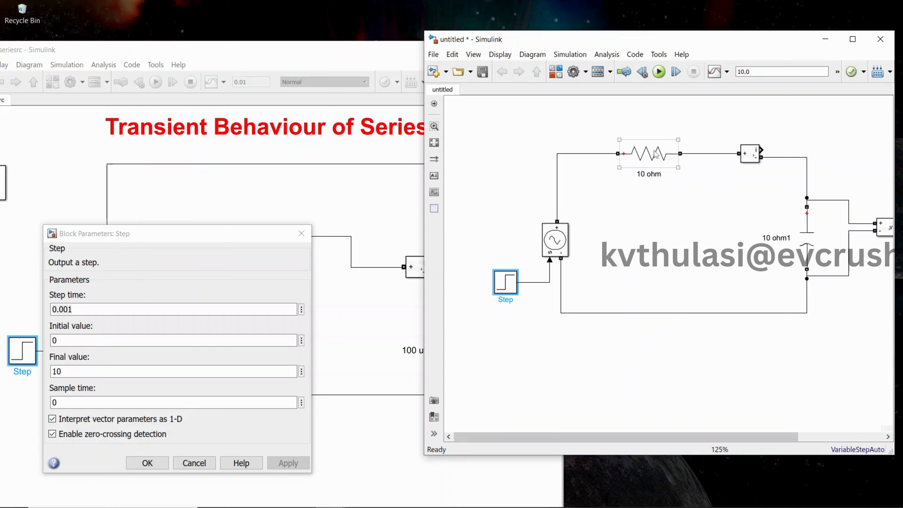
pyautogui.click(446, 221)
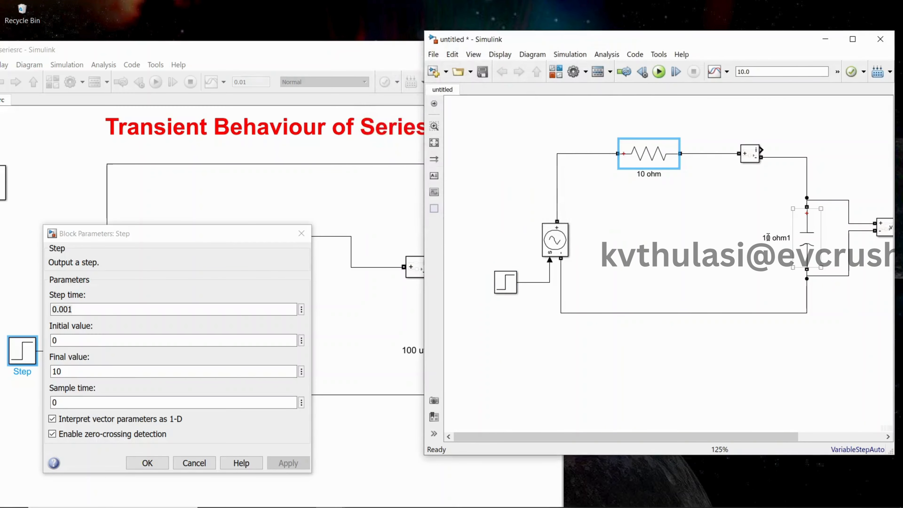
pyautogui.doubleClick(805, 244)
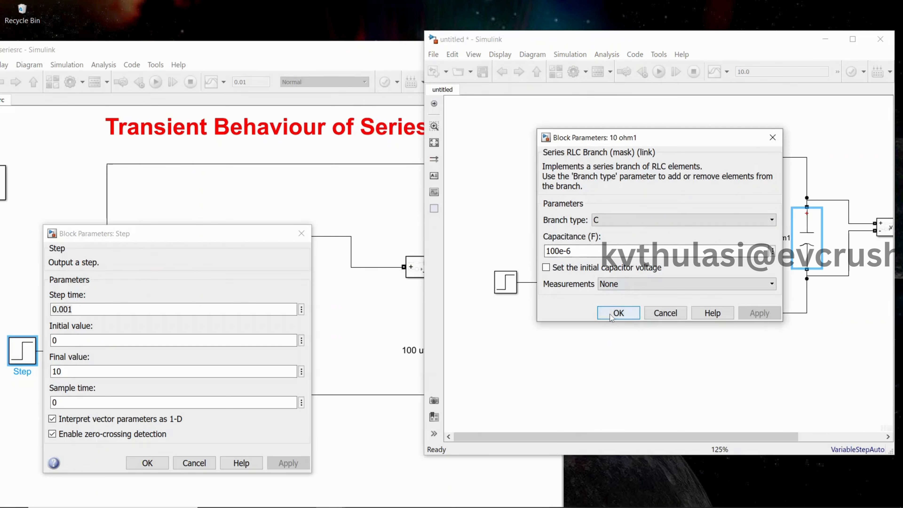
pyautogui.click(617, 313)
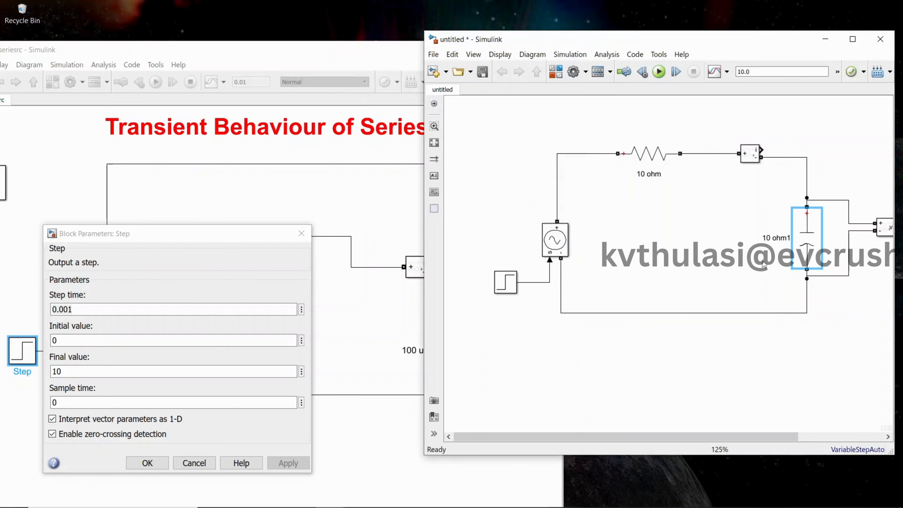
# Step: Rename the capacitor "100uf" and maximize the new model's window
pyautogui.doubleClick(776, 240)
pyautogui.write('100uf')
pyautogui.click(805, 249)
pyautogui.moveTo(789, 42); pyautogui.dragTo(745, 47)
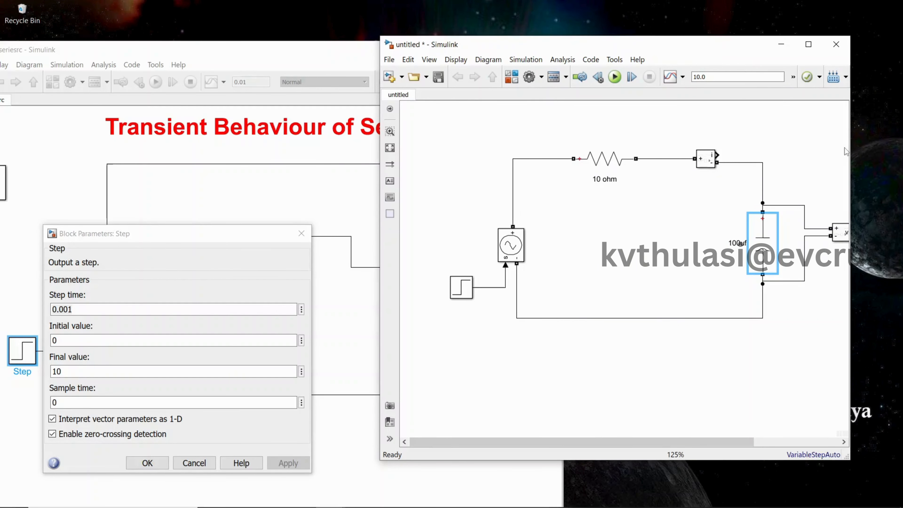
pyautogui.click(808, 44)
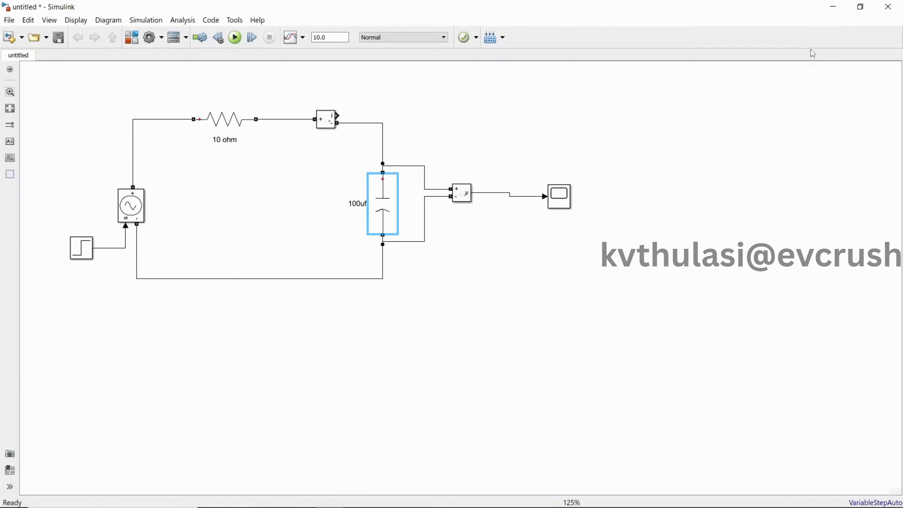
# Step: Set the Scope block's number of input ports to 2 and close its windows
pyautogui.click(565, 196)
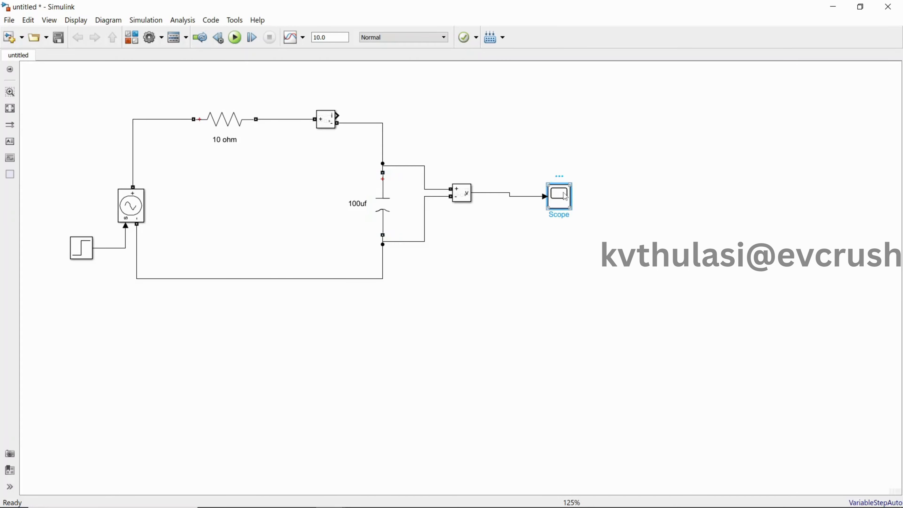
pyautogui.doubleClick(565, 196)
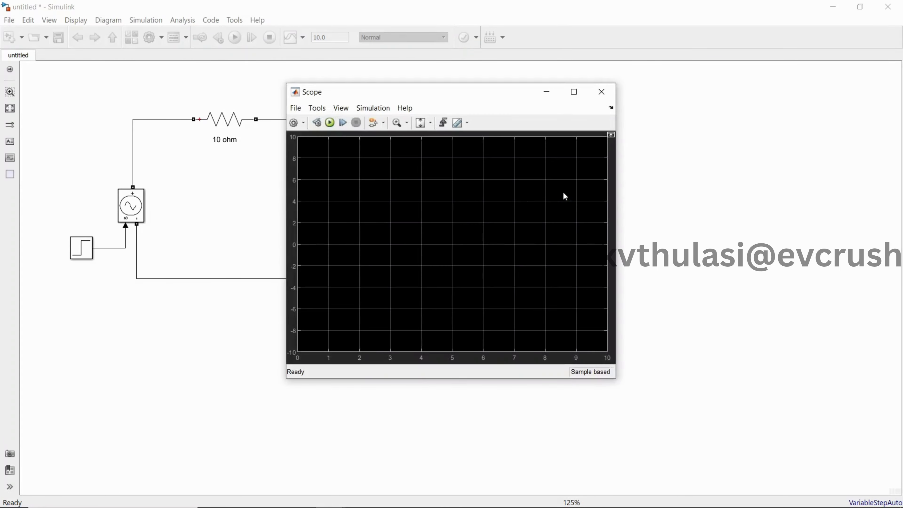
pyautogui.click(293, 123)
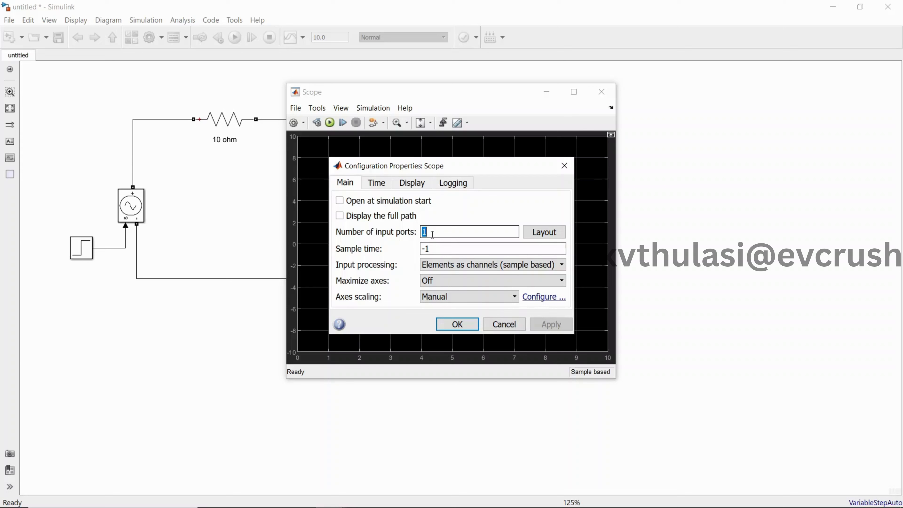
pyautogui.write('2')
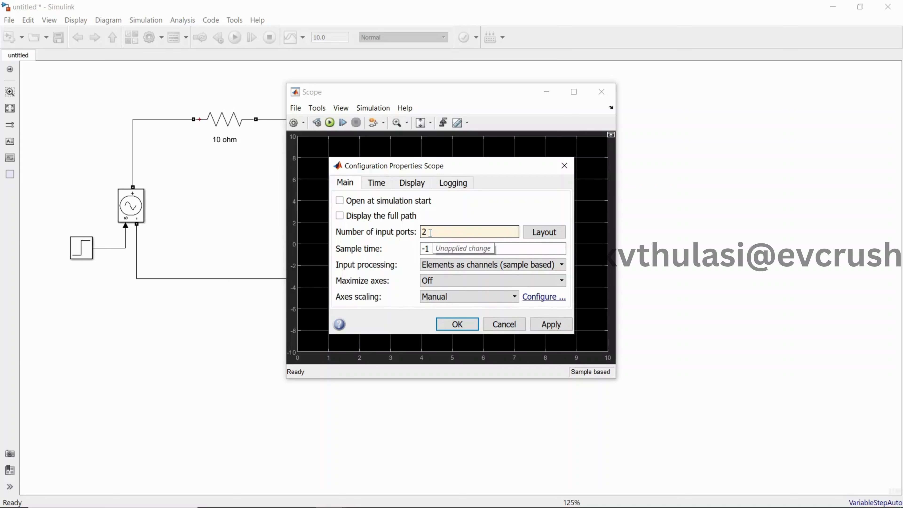
pyautogui.click(550, 324)
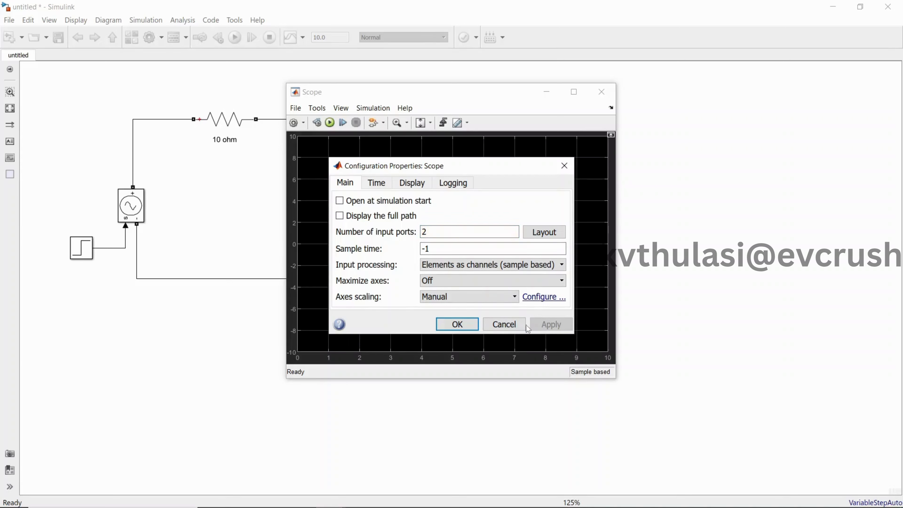
pyautogui.click(457, 324)
pyautogui.click(601, 92)
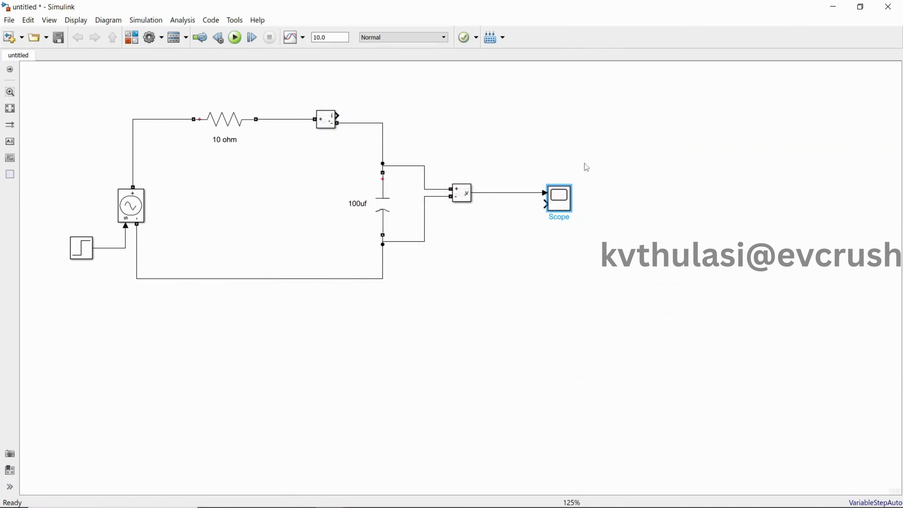
# Step: Rewire the enlarged Scope with the Step signal, routed above the circuit, on its first input and the voltage measurement output on its second
pyautogui.click(515, 197)
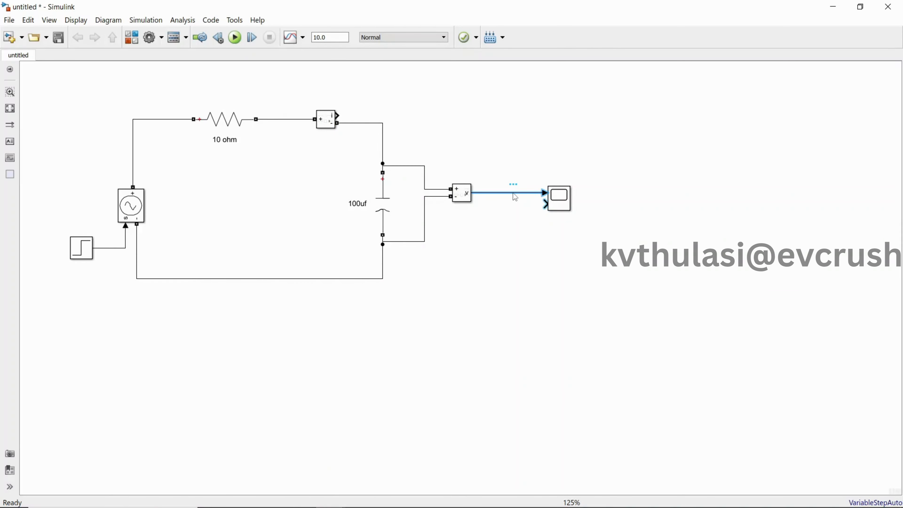
pyautogui.press('Delete')
pyautogui.moveTo(560, 197)
pyautogui.mouseDown()
pyautogui.moveTo(560, 174)
pyautogui.moveTo(586, 246)
pyautogui.moveTo(566, 188)
pyautogui.moveTo(540, 162)
pyautogui.moveTo(365, 83)
pyautogui.moveTo(121, 91)
pyautogui.moveTo(103, 248)
pyautogui.mouseUp()
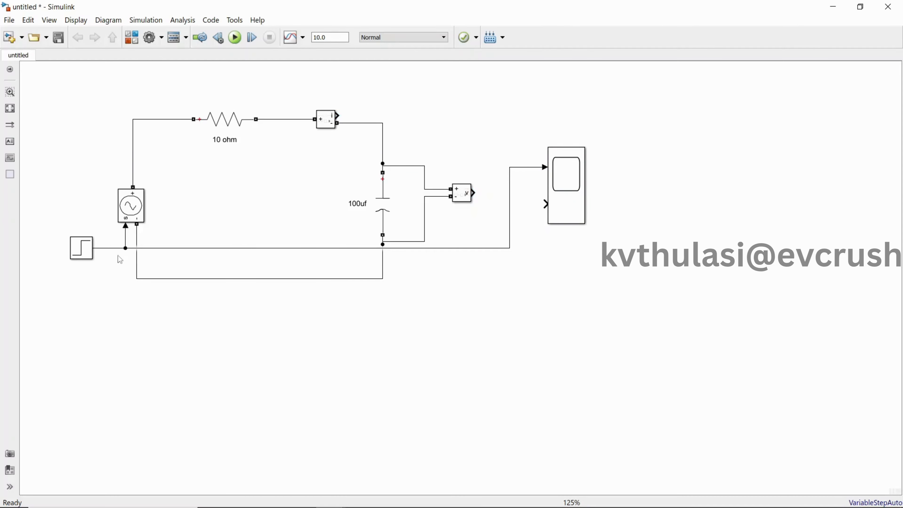
pyautogui.moveTo(167, 248); pyautogui.dragTo(141, 84)
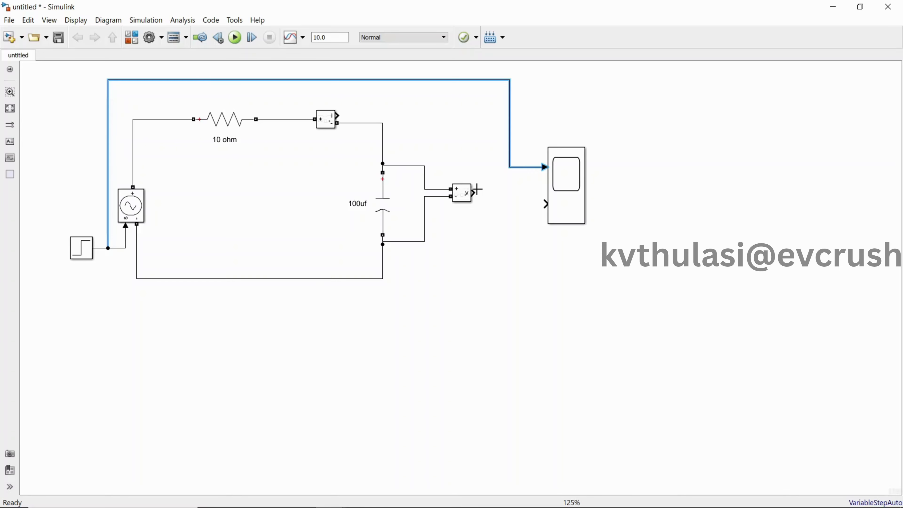
pyautogui.moveTo(475, 193); pyautogui.dragTo(542, 210)
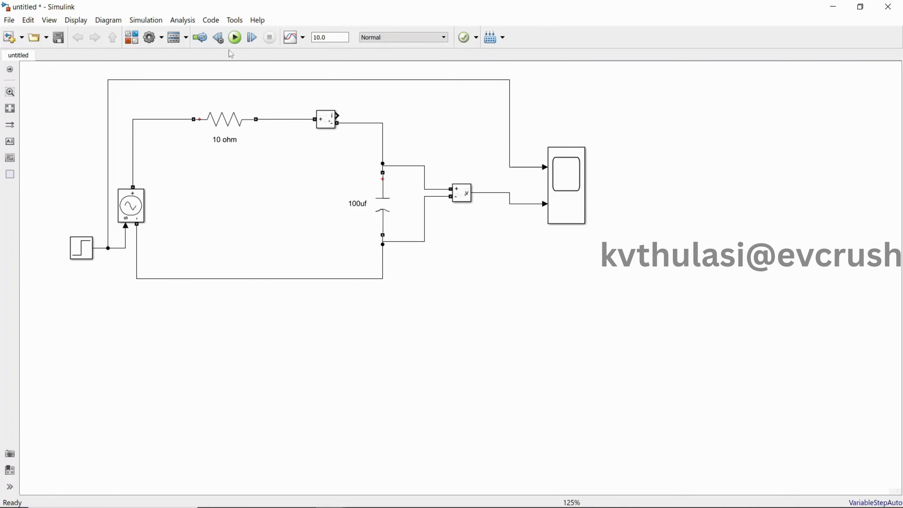
# Step: Try to run the simulation, and add a powergui block from the Specialized Power Systems Fundamental Blocks library beside the circuit
pyautogui.click(235, 37)
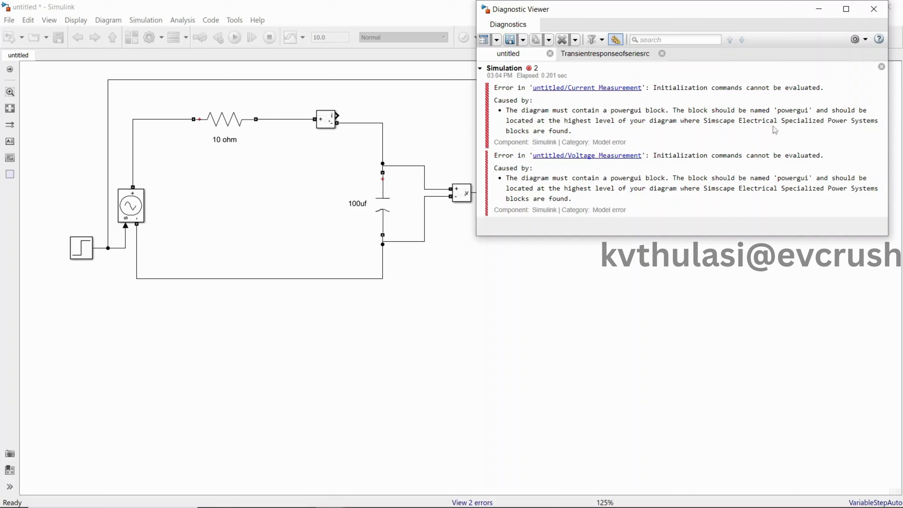
pyautogui.click(819, 9)
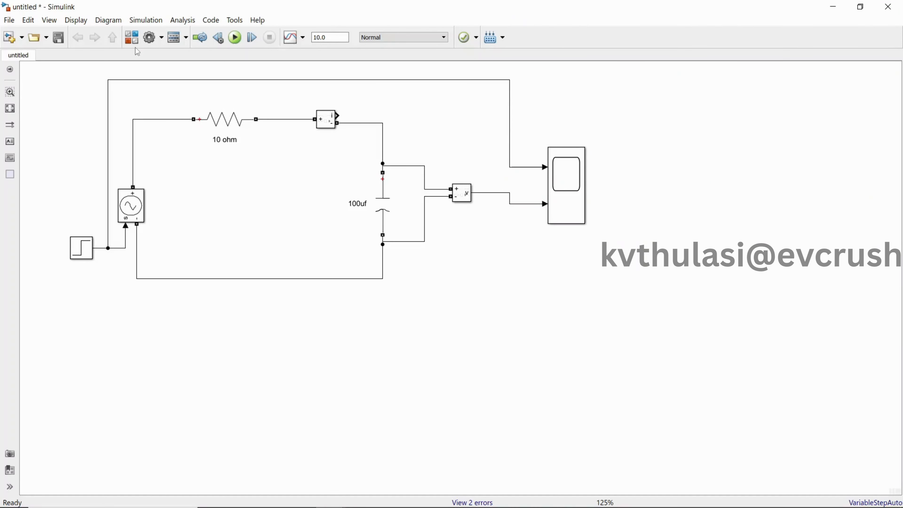
pyautogui.click(132, 37)
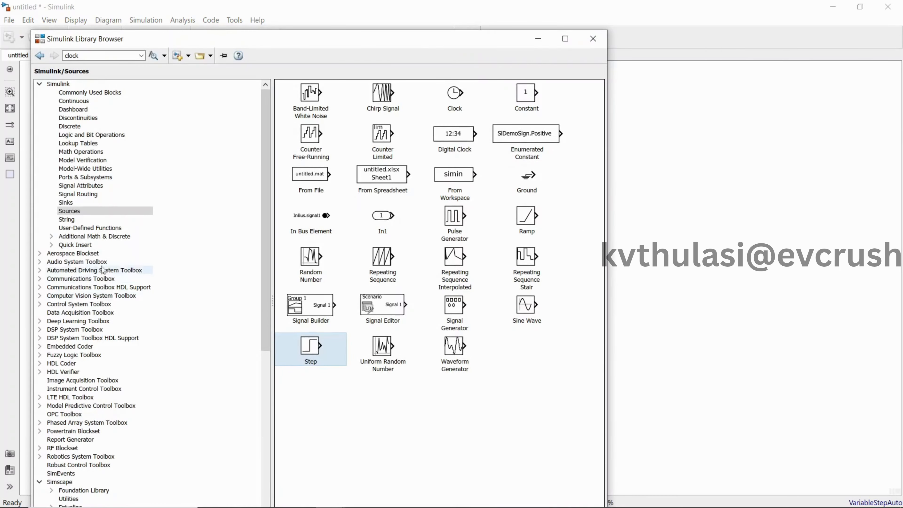
pyautogui.moveTo(269, 313); pyautogui.dragTo(269, 455)
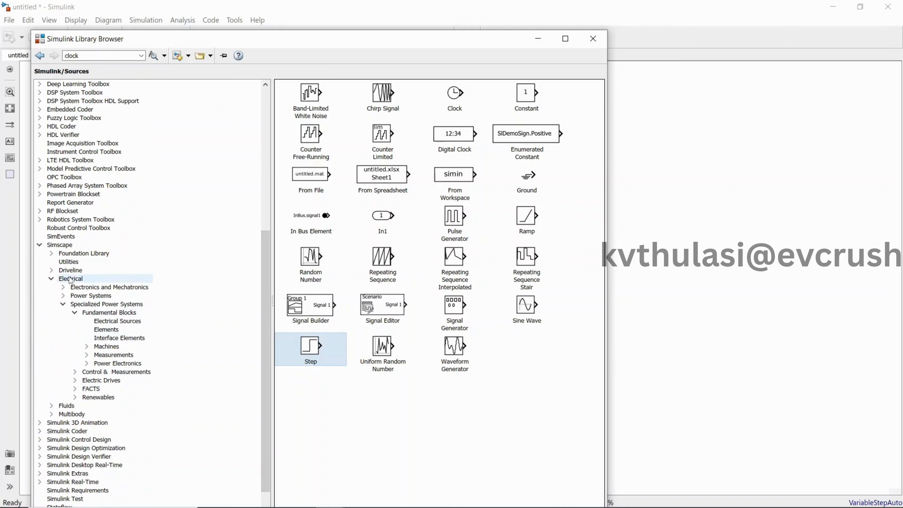
pyautogui.click(75, 279)
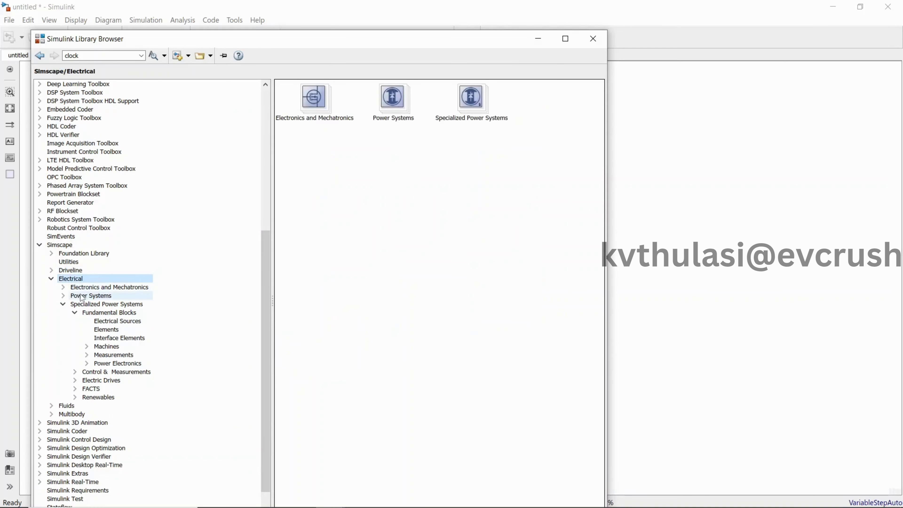
pyautogui.click(93, 304)
pyautogui.click(101, 312)
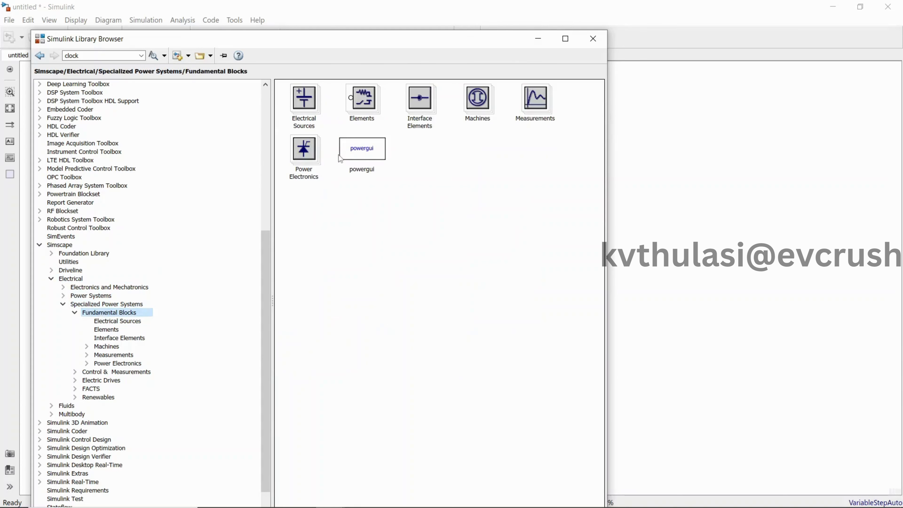
pyautogui.moveTo(366, 157); pyautogui.dragTo(61, 100)
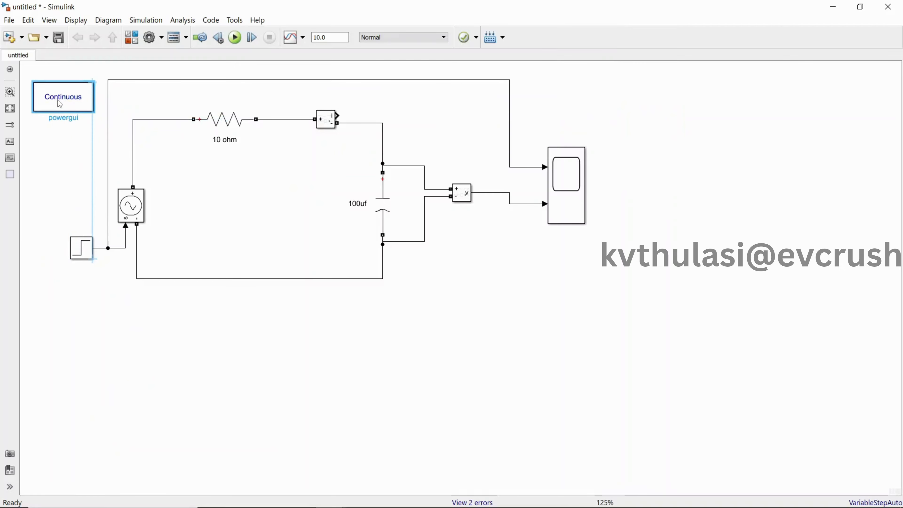
# Step: Run the simulation with the powergui block in place and the stop time at 10.0
pyautogui.scroll(1, 423, 383)
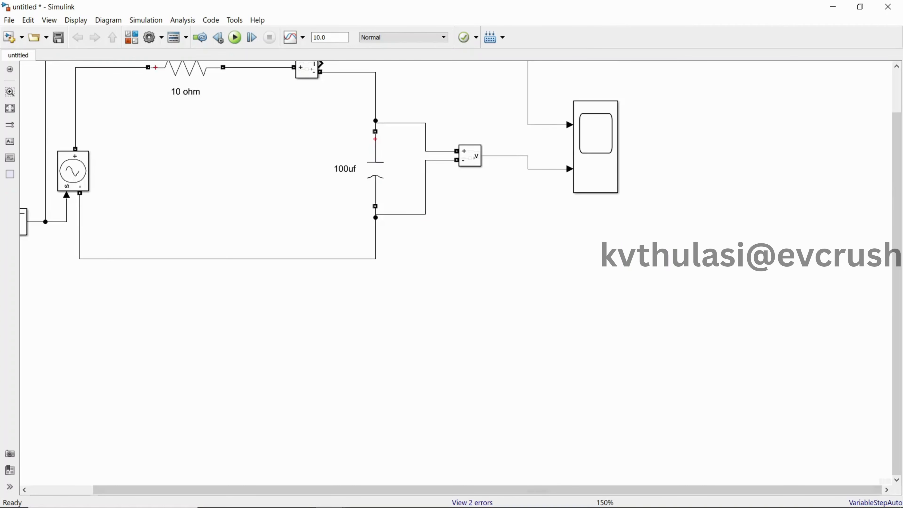
pyautogui.moveTo(787, 490); pyautogui.dragTo(721, 490)
pyautogui.moveTo(896, 413); pyautogui.dragTo(896, 364)
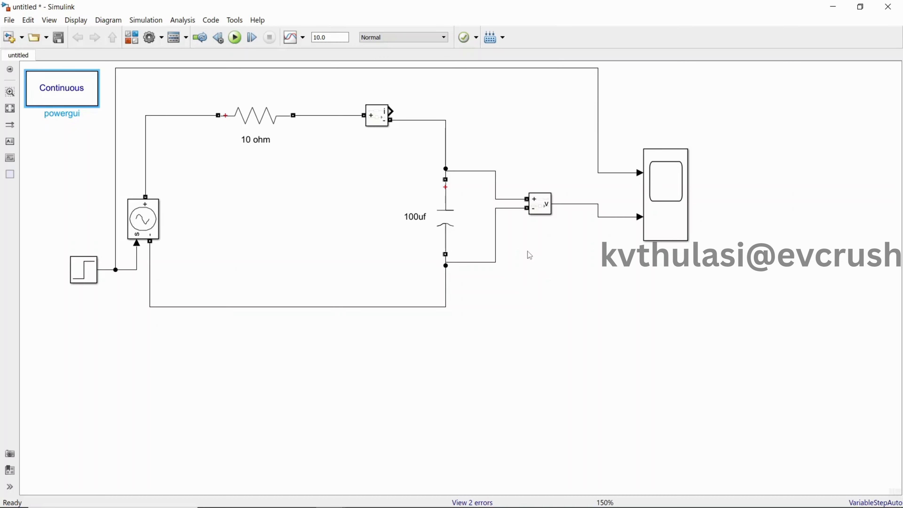
pyautogui.click(235, 37)
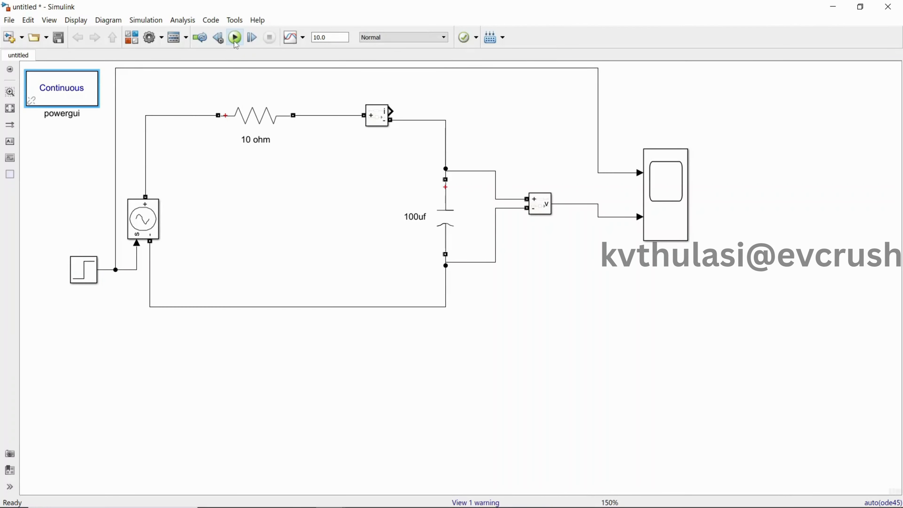
# Step: Set the simulation stop time to 0.01 and rerun the model
pyautogui.doubleClick(336, 37)
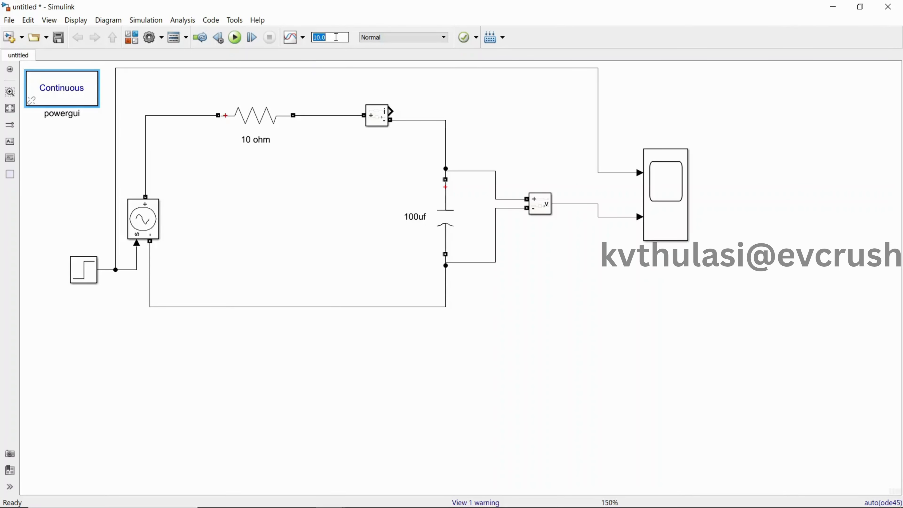
pyautogui.write('0.01')
pyautogui.click(235, 38)
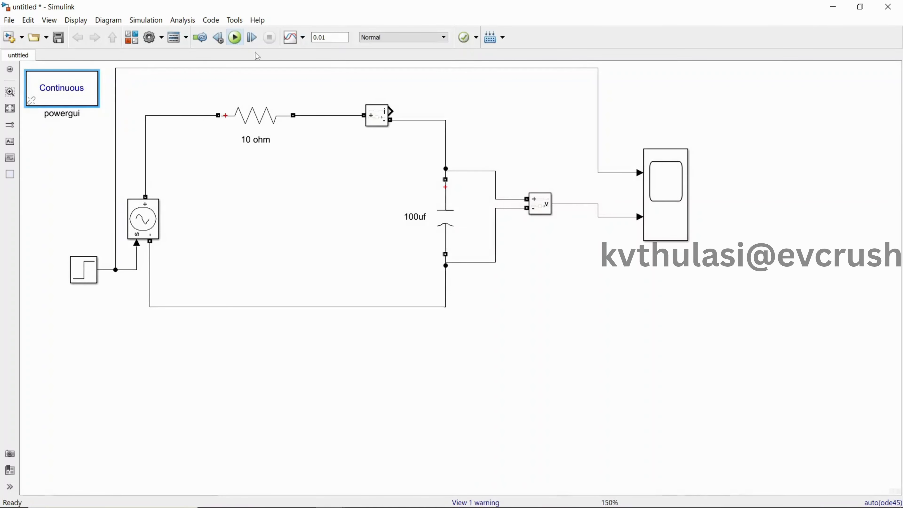
# Step: Open the Scope in a maximized window to examine the step input and capacitor voltage curves, and minimize it when done
pyautogui.doubleClick(661, 189)
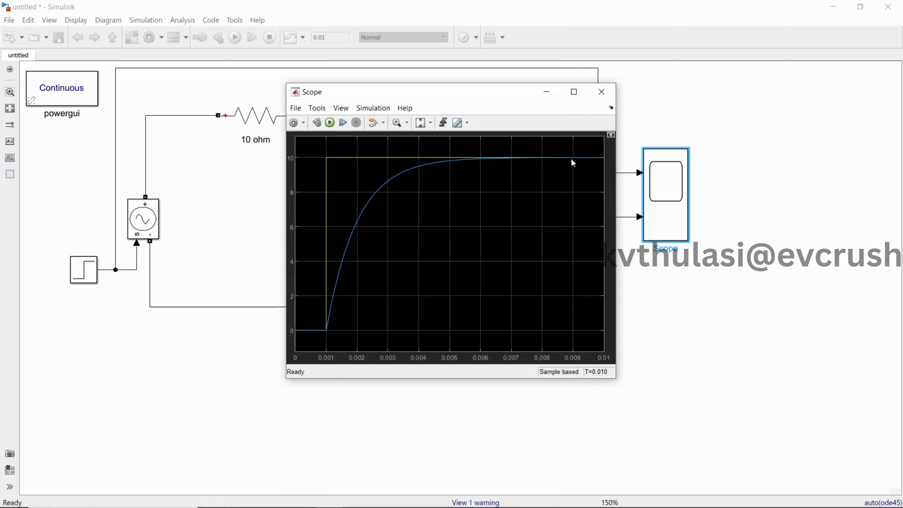
pyautogui.click(573, 92)
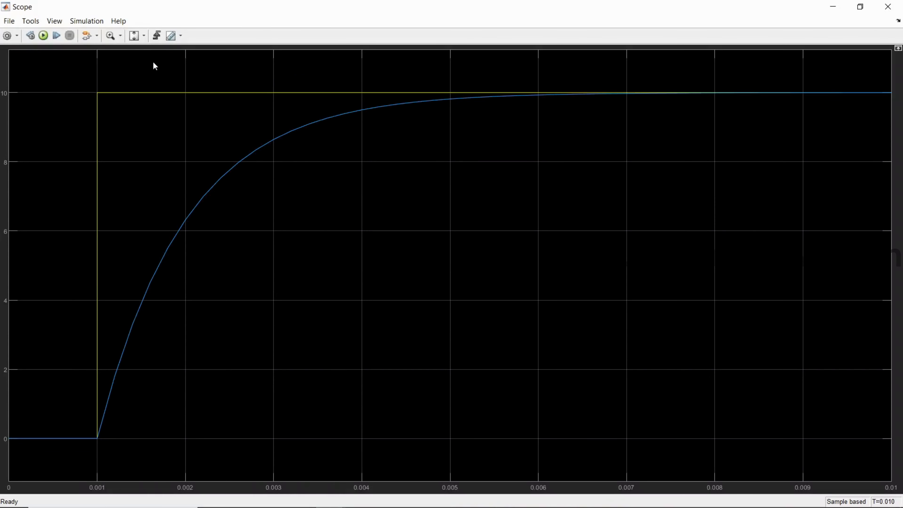
pyautogui.click(142, 37)
pyautogui.click(832, 7)
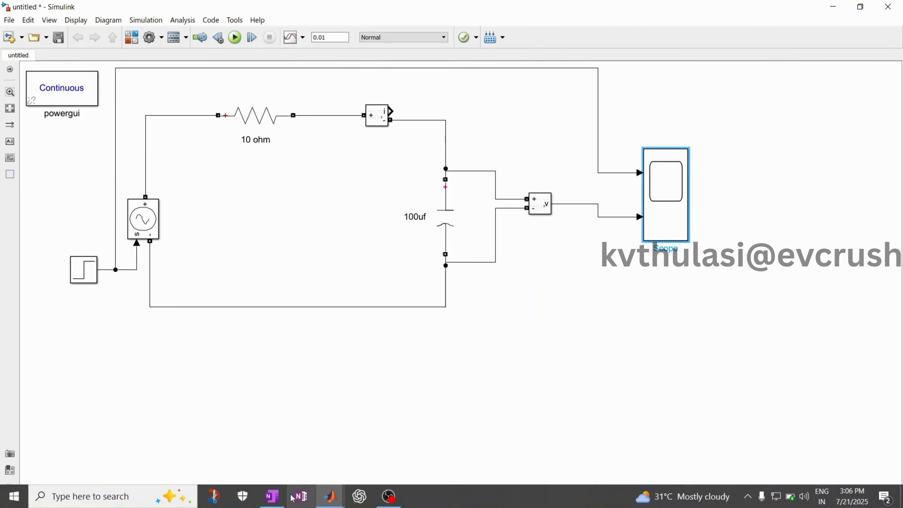
# Step: Switch to the OneNote page on the series RC transient response and handwrite Vc(t) = V(1 − e^(−t/RC)) below the title
pyautogui.click(278, 498)
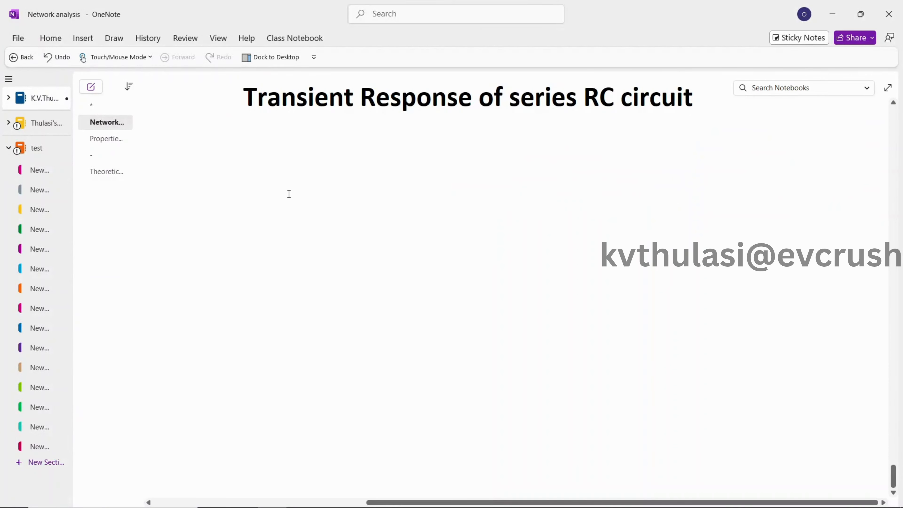
pyautogui.moveTo(309, 143)
pyautogui.mouseDown()
pyautogui.moveTo(319, 156)
pyautogui.moveTo(321, 143)
pyautogui.moveTo(327, 160)
pyautogui.moveTo(345, 153)
pyautogui.mouseUp()
pyautogui.moveTo(349, 148); pyautogui.dragTo(354, 147)
pyautogui.moveTo(349, 151)
pyautogui.mouseDown()
pyautogui.moveTo(371, 152)
pyautogui.moveTo(375, 141)
pyautogui.moveTo(391, 158)
pyautogui.moveTo(445, 137)
pyautogui.moveTo(459, 159)
pyautogui.mouseUp()
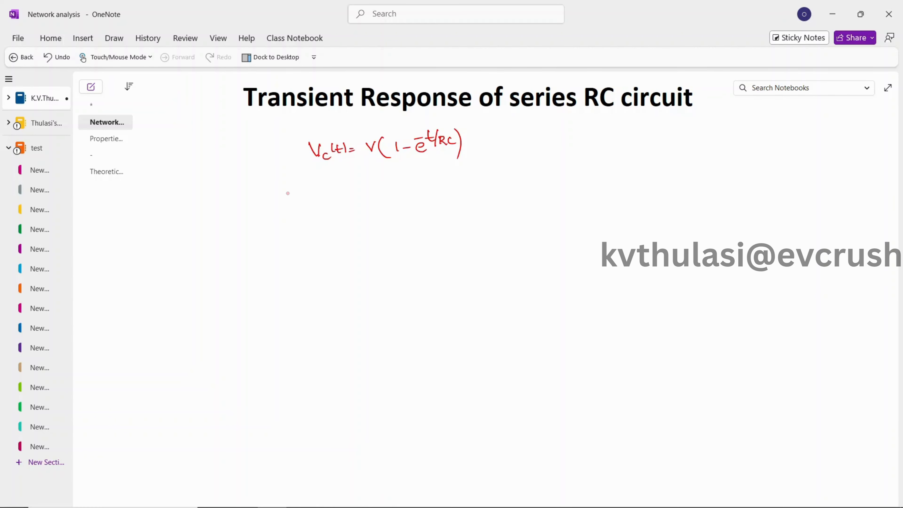
# Step: Handwrite "Transient state" below the equation and a circled "S.S" beneath it
pyautogui.moveTo(350, 184); pyautogui.dragTo(351, 193)
pyautogui.moveTo(339, 182)
pyautogui.mouseDown()
pyautogui.moveTo(384, 190)
pyautogui.moveTo(418, 184)
pyautogui.mouseUp()
pyautogui.moveTo(421, 174)
pyautogui.mouseDown()
pyautogui.moveTo(422, 185)
pyautogui.moveTo(462, 170)
pyautogui.mouseUp()
pyautogui.moveTo(464, 178); pyautogui.dragTo(474, 179)
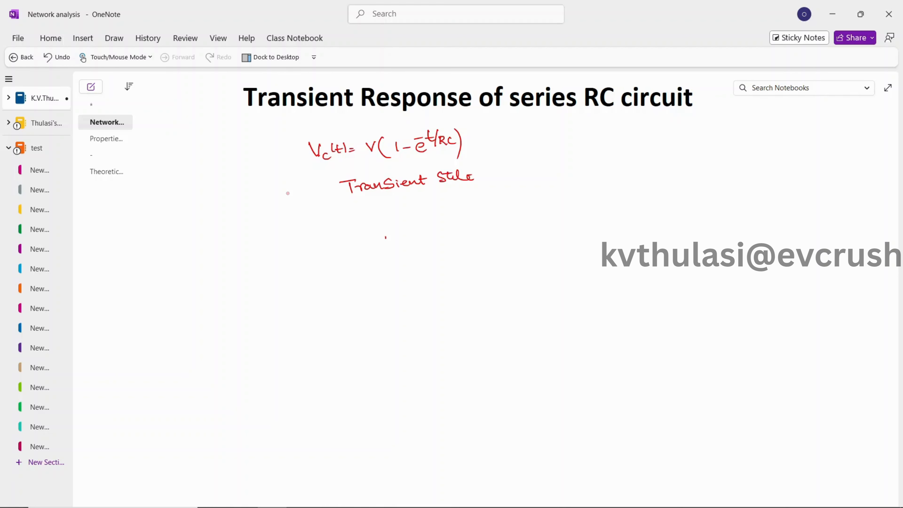
pyautogui.moveTo(388, 237)
pyautogui.mouseDown()
pyautogui.moveTo(380, 245)
pyautogui.moveTo(409, 234)
pyautogui.mouseUp()
pyautogui.click(392, 242)
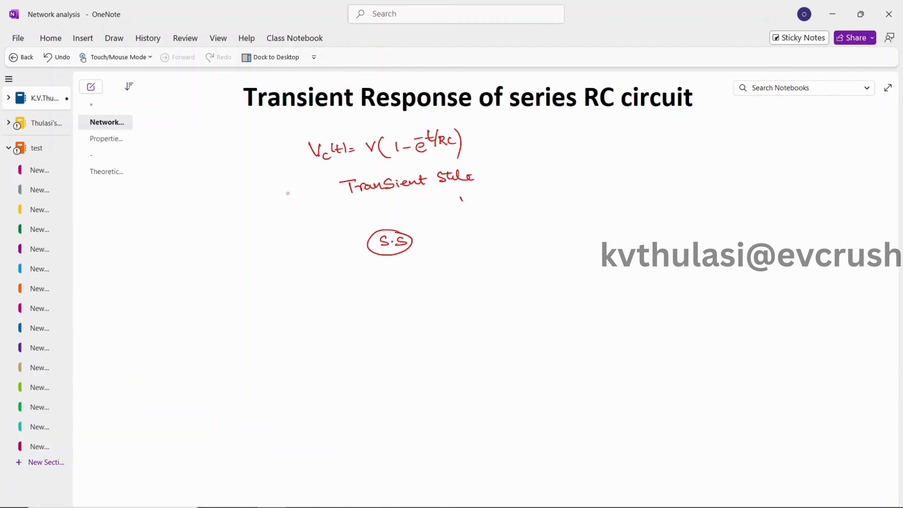
# Step: Handwrite the initial-condition equation Vc(0) = V(1 − e^(−0)) = beside the transient state label
pyautogui.moveTo(461, 199); pyautogui.dragTo(479, 211)
pyautogui.moveTo(484, 195)
pyautogui.mouseDown()
pyautogui.moveTo(483, 206)
pyautogui.moveTo(495, 205)
pyautogui.mouseUp()
pyautogui.moveTo(502, 202); pyautogui.dragTo(509, 201)
pyautogui.moveTo(503, 204)
pyautogui.mouseDown()
pyautogui.moveTo(529, 202)
pyautogui.moveTo(534, 189)
pyautogui.moveTo(549, 203)
pyautogui.moveTo(560, 199)
pyautogui.mouseUp()
pyautogui.moveTo(566, 195)
pyautogui.mouseDown()
pyautogui.moveTo(596, 196)
pyautogui.moveTo(599, 179)
pyautogui.moveTo(609, 200)
pyautogui.mouseUp()
pyautogui.click(587, 182)
# Step: Continue the Vc(0) derivation with V(1 − 1/e^0) and simplify it to 0
pyautogui.moveTo(618, 191)
pyautogui.mouseDown()
pyautogui.moveTo(661, 182)
pyautogui.moveTo(668, 195)
pyautogui.moveTo(679, 190)
pyautogui.mouseUp()
pyautogui.moveTo(684, 185)
pyautogui.mouseDown()
pyautogui.moveTo(718, 188)
pyautogui.moveTo(716, 209)
pyautogui.mouseUp()
pyautogui.moveTo(630, 229)
pyautogui.mouseDown()
pyautogui.moveTo(665, 218)
pyautogui.moveTo(683, 230)
pyautogui.moveTo(708, 219)
pyautogui.mouseUp()
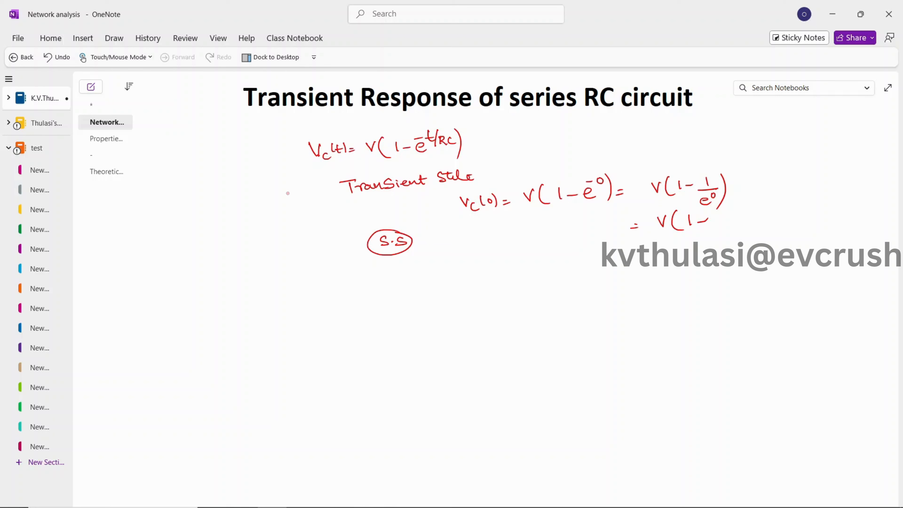
pyautogui.moveTo(712, 211); pyautogui.dragTo(710, 231)
pyautogui.moveTo(648, 259); pyautogui.dragTo(677, 248)
# Step: Draw a downward arrow from Vc(0) and handwrite "Short ckt" below it, underlining the last word
pyautogui.moveTo(489, 220)
pyautogui.mouseDown()
pyautogui.moveTo(485, 254)
pyautogui.moveTo(493, 251)
pyautogui.mouseUp()
pyautogui.moveTo(528, 285)
pyautogui.mouseDown()
pyautogui.moveTo(518, 298)
pyautogui.moveTo(601, 285)
pyautogui.mouseUp()
pyautogui.moveTo(563, 306); pyautogui.dragTo(601, 298)
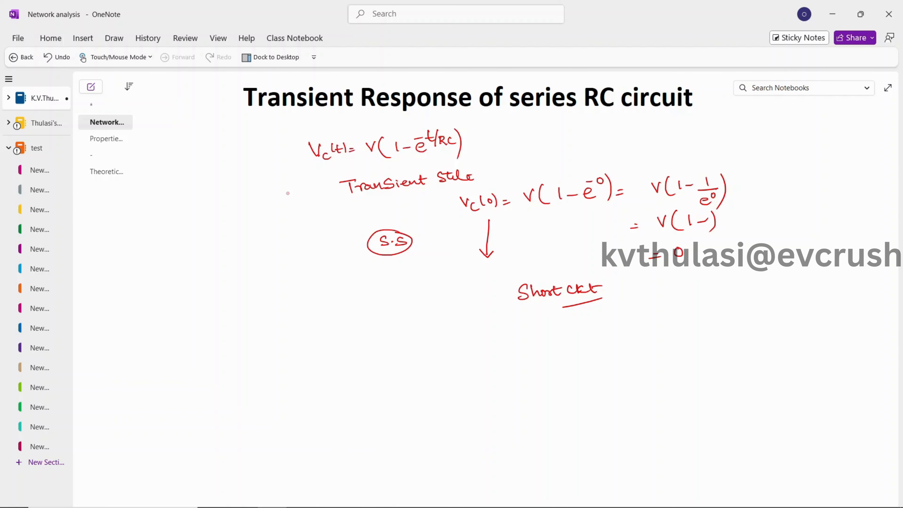
# Step: Handwrite the final-value equation Vc(∞) = V(1 − e^(−∞)) = below the short circuit note
pyautogui.moveTo(429, 342); pyautogui.dragTo(446, 356)
pyautogui.moveTo(450, 344)
pyautogui.mouseDown()
pyautogui.moveTo(449, 354)
pyautogui.moveTo(463, 347)
pyautogui.moveTo(462, 355)
pyautogui.mouseUp()
pyautogui.moveTo(465, 345)
pyautogui.mouseDown()
pyautogui.moveTo(466, 356)
pyautogui.moveTo(482, 347)
pyautogui.mouseUp()
pyautogui.moveTo(473, 355)
pyautogui.mouseDown()
pyautogui.moveTo(502, 343)
pyautogui.moveTo(515, 353)
pyautogui.mouseUp()
pyautogui.click(512, 338)
pyautogui.moveTo(521, 343)
pyautogui.mouseDown()
pyautogui.moveTo(552, 347)
pyautogui.moveTo(547, 334)
pyautogui.moveTo(563, 334)
pyautogui.mouseUp()
pyautogui.moveTo(561, 327); pyautogui.dragTo(561, 346)
# Step: Continue the Vc(∞) derivation with V(1 − 1/e^∞) = V(1 − 1/∞) = V(1) and double-underline the result
pyautogui.moveTo(617, 329); pyautogui.dragTo(650, 334)
pyautogui.moveTo(658, 330)
pyautogui.mouseDown()
pyautogui.moveTo(695, 330)
pyautogui.moveTo(681, 350)
pyautogui.moveTo(700, 336)
pyautogui.moveTo(697, 354)
pyautogui.mouseUp()
pyautogui.moveTo(599, 387); pyautogui.dragTo(604, 387)
pyautogui.moveTo(595, 394)
pyautogui.mouseDown()
pyautogui.moveTo(633, 380)
pyautogui.moveTo(649, 393)
pyautogui.moveTo(660, 385)
pyautogui.mouseUp()
pyautogui.moveTo(666, 382)
pyautogui.mouseDown()
pyautogui.moveTo(702, 374)
pyautogui.moveTo(695, 388)
pyautogui.moveTo(711, 386)
pyautogui.mouseUp()
pyautogui.moveTo(706, 362); pyautogui.dragTo(708, 395)
pyautogui.moveTo(604, 421); pyautogui.dragTo(616, 423)
pyautogui.moveTo(630, 413)
pyautogui.mouseDown()
pyautogui.moveTo(637, 422)
pyautogui.moveTo(642, 411)
pyautogui.mouseUp()
pyautogui.moveTo(653, 405)
pyautogui.mouseDown()
pyautogui.moveTo(648, 417)
pyautogui.moveTo(666, 417)
pyautogui.mouseUp()
pyautogui.moveTo(666, 404); pyautogui.dragTo(670, 426)
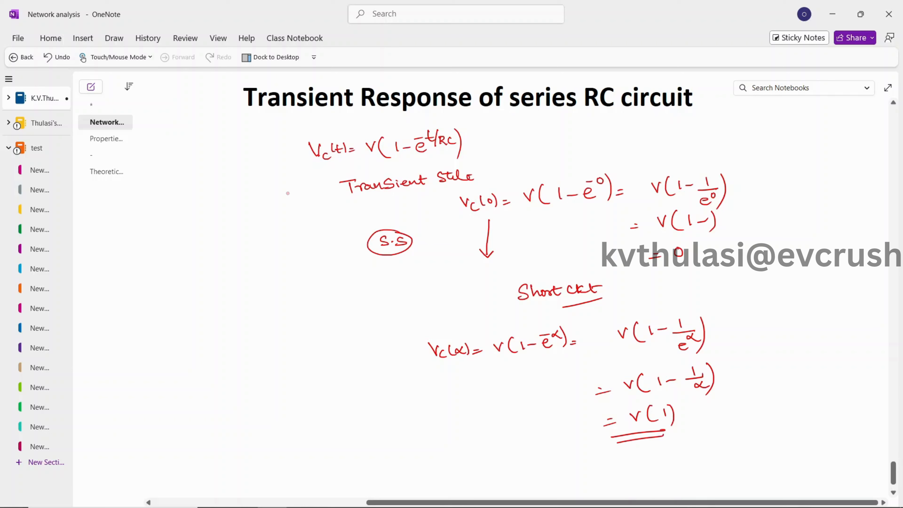
# Step: Handwrite "Steady state" above the Vc(∞) equation and draw a curved arrow from it to the V(1) result
pyautogui.moveTo(436, 303)
pyautogui.mouseDown()
pyautogui.moveTo(428, 316)
pyautogui.moveTo(478, 307)
pyautogui.moveTo(473, 325)
pyautogui.mouseUp()
pyautogui.moveTo(447, 305); pyautogui.dragTo(502, 310)
pyautogui.moveTo(506, 306); pyautogui.dragTo(518, 302)
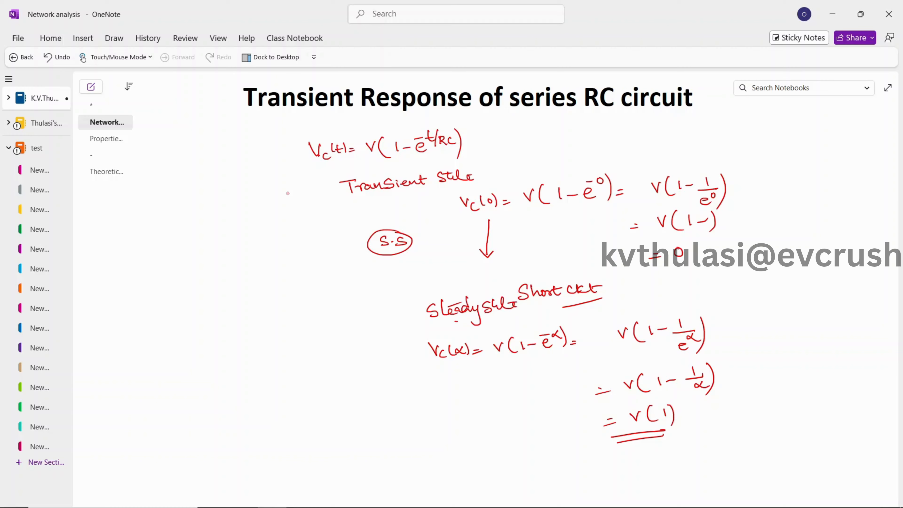
pyautogui.moveTo(456, 322)
pyautogui.mouseDown()
pyautogui.moveTo(587, 429)
pyautogui.moveTo(604, 426)
pyautogui.mouseUp()
pyautogui.moveTo(591, 419)
pyautogui.mouseDown()
pyautogui.moveTo(603, 426)
pyautogui.moveTo(592, 435)
pyautogui.mouseUp()
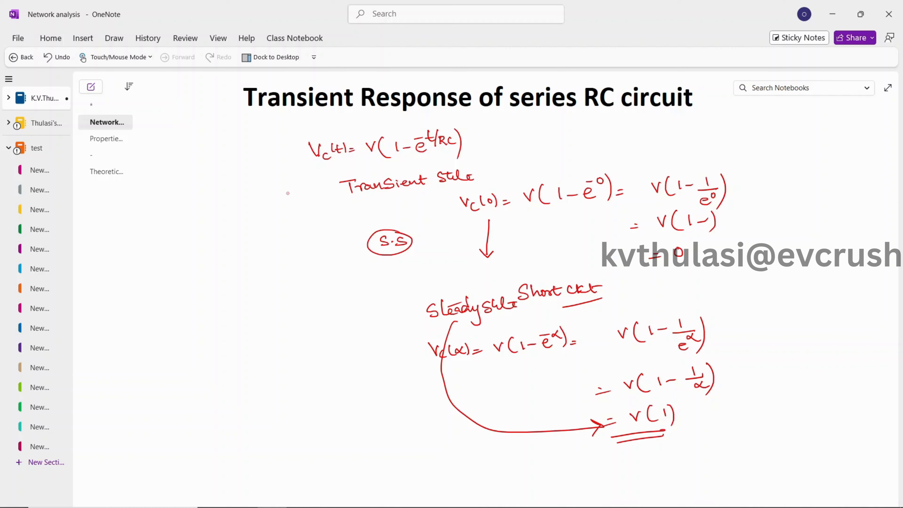
# Step: Sketch a capacitor symbol with a bracket-shaped short-circuit wire beside the Vc(0) derivation
pyautogui.moveTo(758, 154)
pyautogui.mouseDown()
pyautogui.moveTo(782, 151)
pyautogui.moveTo(782, 174)
pyautogui.moveTo(792, 171)
pyautogui.mouseUp()
pyautogui.moveTo(773, 179)
pyautogui.mouseDown()
pyautogui.moveTo(791, 178)
pyautogui.moveTo(788, 204)
pyautogui.mouseUp()
pyautogui.moveTo(788, 204); pyautogui.dragTo(769, 203)
pyautogui.moveTo(797, 152)
pyautogui.mouseDown()
pyautogui.moveTo(823, 206)
pyautogui.moveTo(802, 208)
pyautogui.mouseUp()
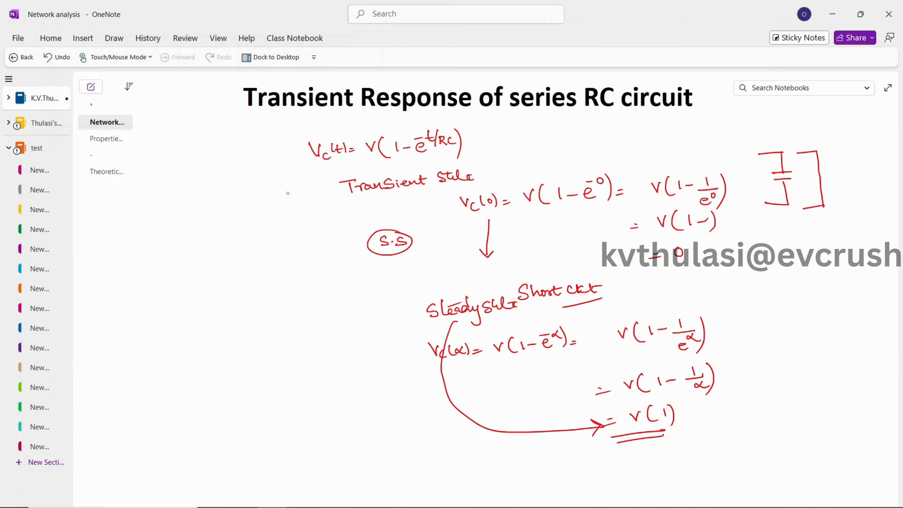
# Step: Sketch a closed loop joining a battery and a capacitor below the bracket sketch, with 10V at each and a current arrow along the top wire
pyautogui.moveTo(793, 326)
pyautogui.mouseDown()
pyautogui.moveTo(821, 323)
pyautogui.moveTo(800, 349)
pyautogui.moveTo(812, 348)
pyautogui.moveTo(802, 384)
pyautogui.mouseUp()
pyautogui.moveTo(819, 322)
pyautogui.mouseDown()
pyautogui.moveTo(848, 319)
pyautogui.moveTo(850, 340)
pyautogui.moveTo(860, 340)
pyautogui.mouseUp()
pyautogui.moveTo(842, 350); pyautogui.dragTo(856, 350)
pyautogui.moveTo(849, 351)
pyautogui.mouseDown()
pyautogui.moveTo(853, 380)
pyautogui.moveTo(800, 387)
pyautogui.mouseUp()
pyautogui.moveTo(774, 327)
pyautogui.mouseDown()
pyautogui.moveTo(775, 336)
pyautogui.moveTo(795, 322)
pyautogui.mouseUp()
pyautogui.moveTo(854, 316); pyautogui.dragTo(871, 312)
pyautogui.moveTo(816, 320); pyautogui.dragTo(830, 322)
pyautogui.moveTo(830, 321); pyautogui.dragTo(821, 330)
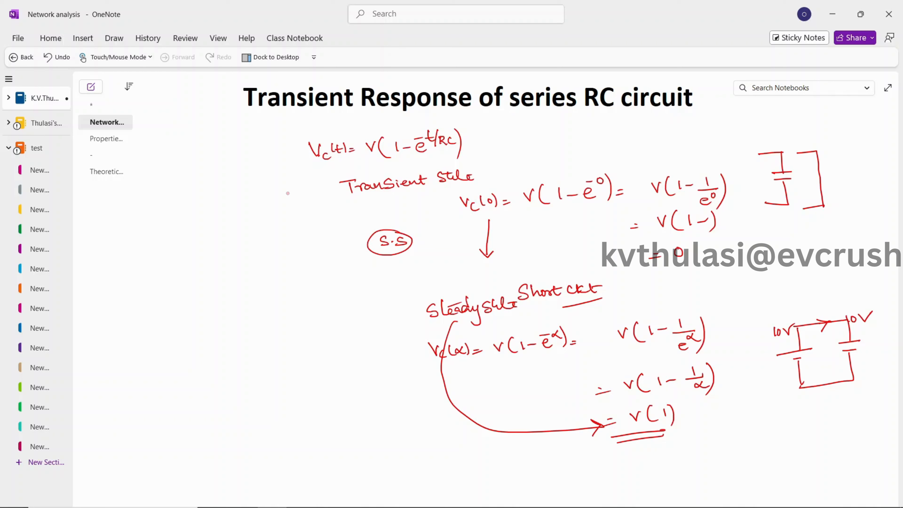
# Step: Circle both 10V labels and handwrite a circled I=0 above the loop's current arrow
pyautogui.moveTo(857, 309)
pyautogui.mouseDown()
pyautogui.moveTo(836, 326)
pyautogui.moveTo(878, 312)
pyautogui.mouseUp()
pyautogui.moveTo(798, 317)
pyautogui.mouseDown()
pyautogui.moveTo(778, 318)
pyautogui.moveTo(806, 331)
pyautogui.moveTo(804, 320)
pyautogui.mouseUp()
pyautogui.moveTo(806, 298)
pyautogui.mouseDown()
pyautogui.moveTo(804, 308)
pyautogui.moveTo(822, 297)
pyautogui.mouseUp()
pyautogui.moveTo(813, 303)
pyautogui.mouseDown()
pyautogui.moveTo(840, 299)
pyautogui.moveTo(823, 291)
pyautogui.mouseUp()
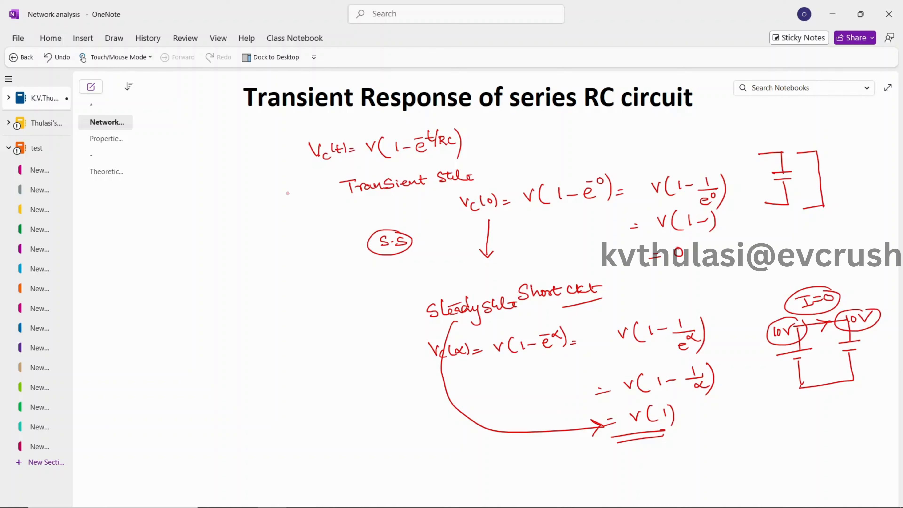
# Step: Add a check mark under the short-circuited capacitor sketch and underline the "Transient state" and "Steady state" headings
pyautogui.moveTo(778, 212); pyautogui.dragTo(829, 197)
pyautogui.moveTo(358, 202); pyautogui.dragTo(473, 178)
pyautogui.moveTo(441, 324); pyautogui.dragTo(539, 312)
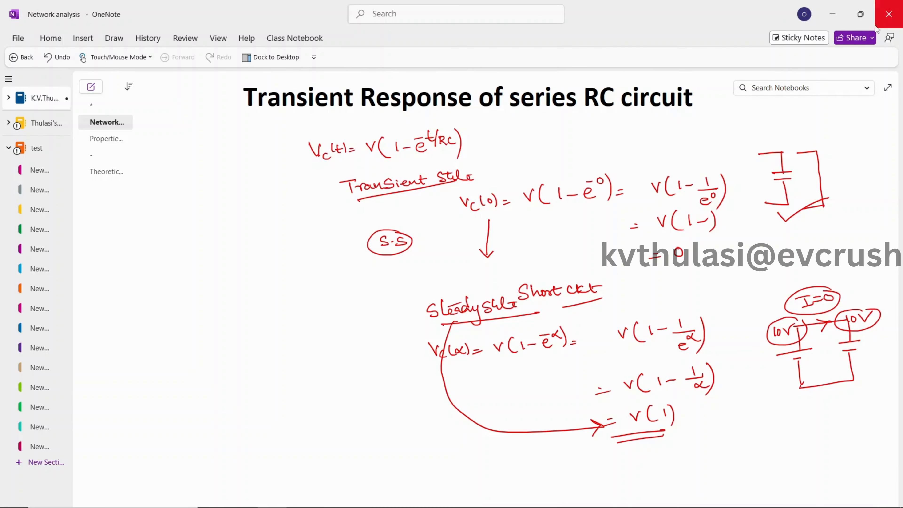
# Step: Switch to the Simulink model and examine the step input and capacitor voltage curves in the Scope
pyautogui.click(835, 17)
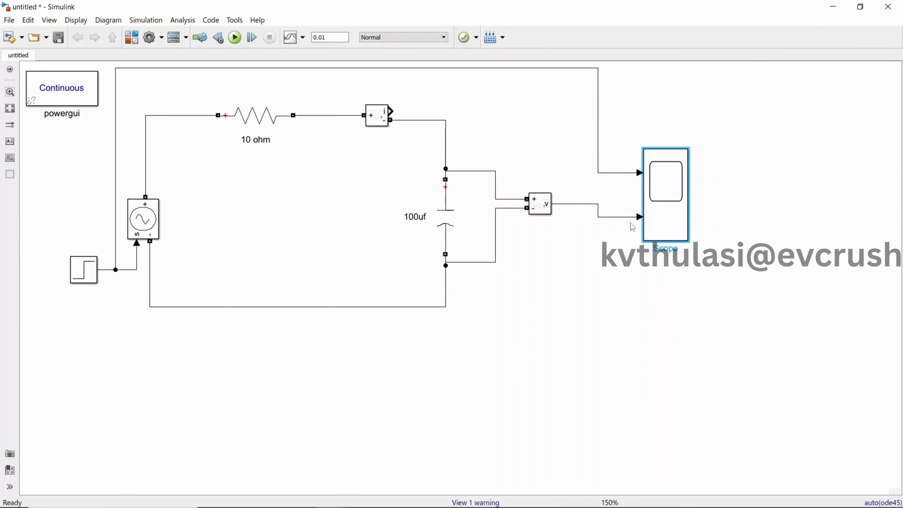
pyautogui.doubleClick(680, 206)
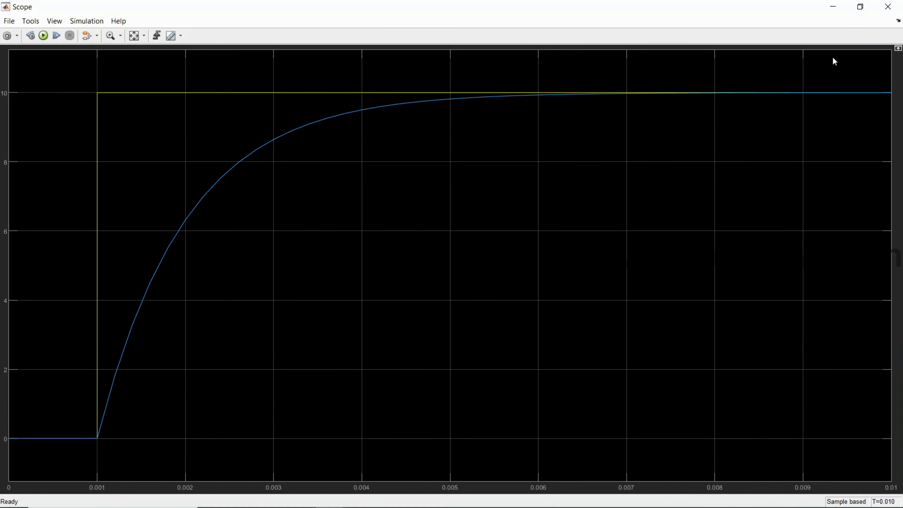
pyautogui.click(830, 10)
pyautogui.doubleClick(659, 177)
pyautogui.click(886, 8)
# Step: Return to the OneNote page and handwrite the closing words Like, Share and "Comment" in the blank area beside the derivations
pyautogui.moveTo(368, 503)
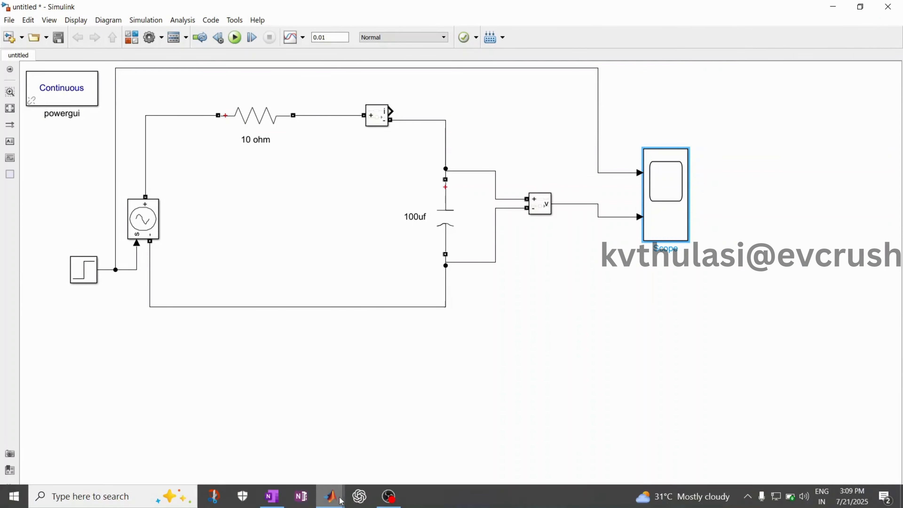
pyautogui.click(280, 501)
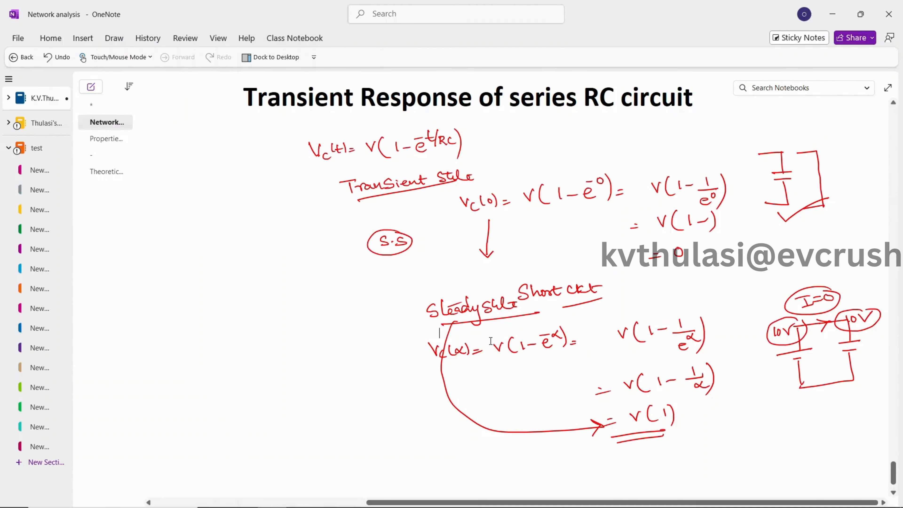
pyautogui.moveTo(179, 247)
pyautogui.mouseDown()
pyautogui.moveTo(231, 253)
pyautogui.moveTo(202, 292)
pyautogui.moveTo(251, 283)
pyautogui.mouseUp()
pyautogui.moveTo(201, 312)
pyautogui.mouseDown()
pyautogui.moveTo(230, 322)
pyautogui.moveTo(280, 309)
pyautogui.mouseUp()
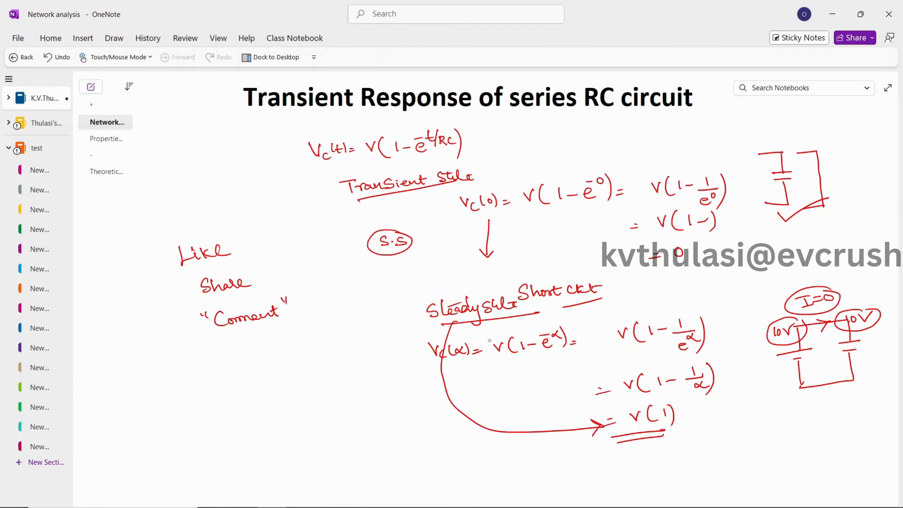
# Step: Handwrite the presenter's name in quotation marks, "Free S+F" and an underlined signature below the closing words
pyautogui.moveTo(220, 349)
pyautogui.mouseDown()
pyautogui.moveTo(240, 359)
pyautogui.moveTo(277, 341)
pyautogui.moveTo(287, 351)
pyautogui.moveTo(316, 340)
pyautogui.moveTo(333, 347)
pyautogui.moveTo(291, 336)
pyautogui.moveTo(368, 347)
pyautogui.moveTo(383, 325)
pyautogui.mouseUp()
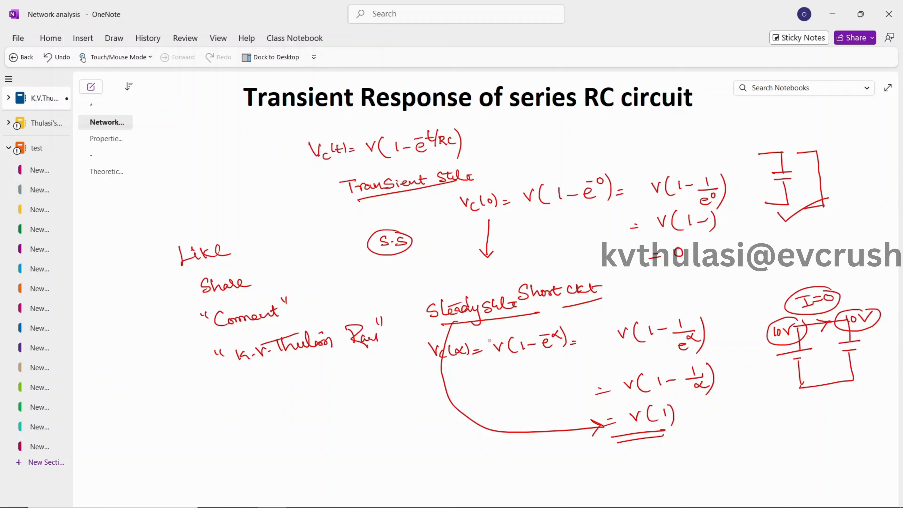
pyautogui.moveTo(253, 378)
pyautogui.mouseDown()
pyautogui.moveTo(333, 375)
pyautogui.moveTo(342, 383)
pyautogui.moveTo(355, 374)
pyautogui.mouseUp()
pyautogui.moveTo(255, 427)
pyautogui.mouseDown()
pyautogui.moveTo(304, 418)
pyautogui.moveTo(341, 428)
pyautogui.mouseUp()
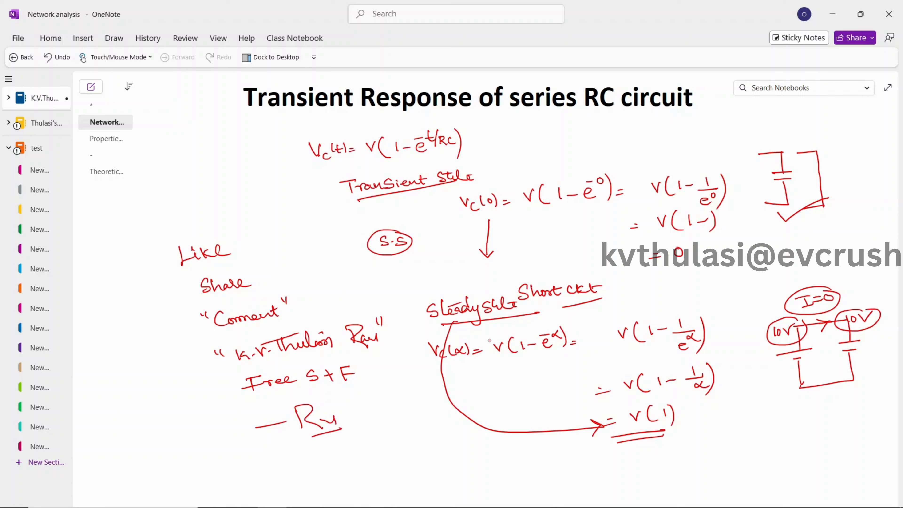